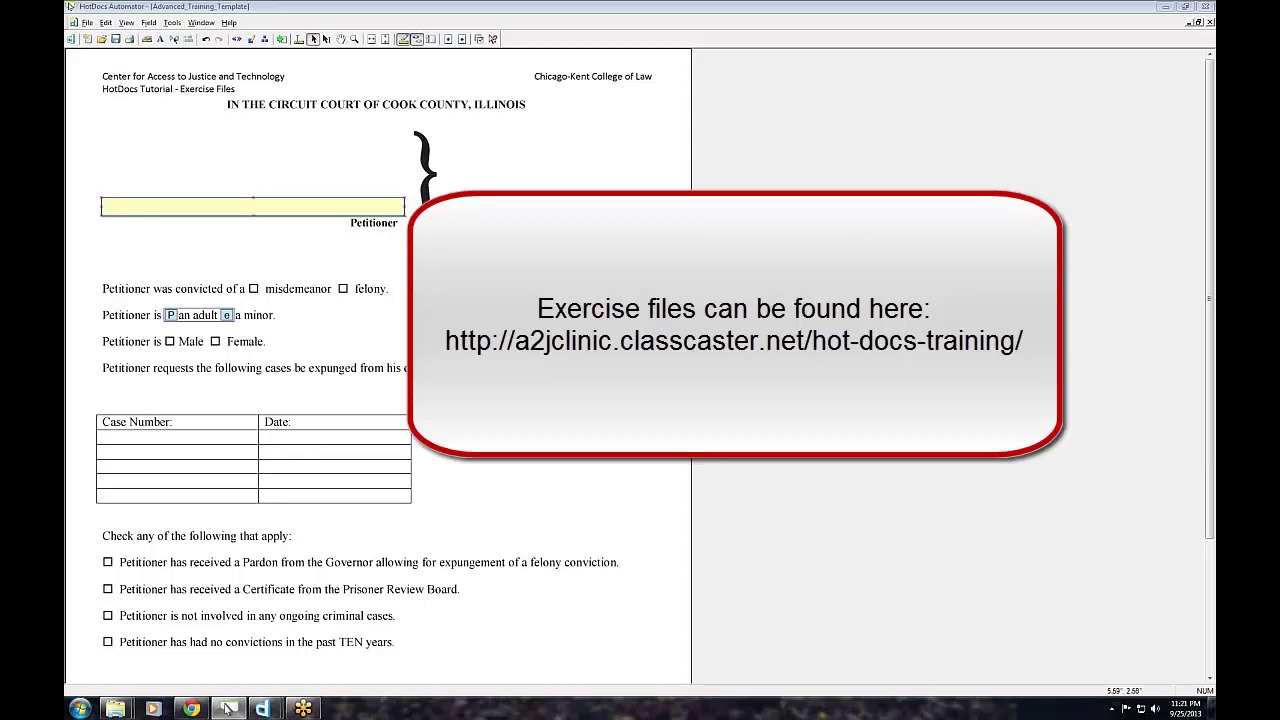
# Create a Multiple Choice variable field named "Petitioner special situation MC" and open the variable for editing
pyautogui.click(250, 39)
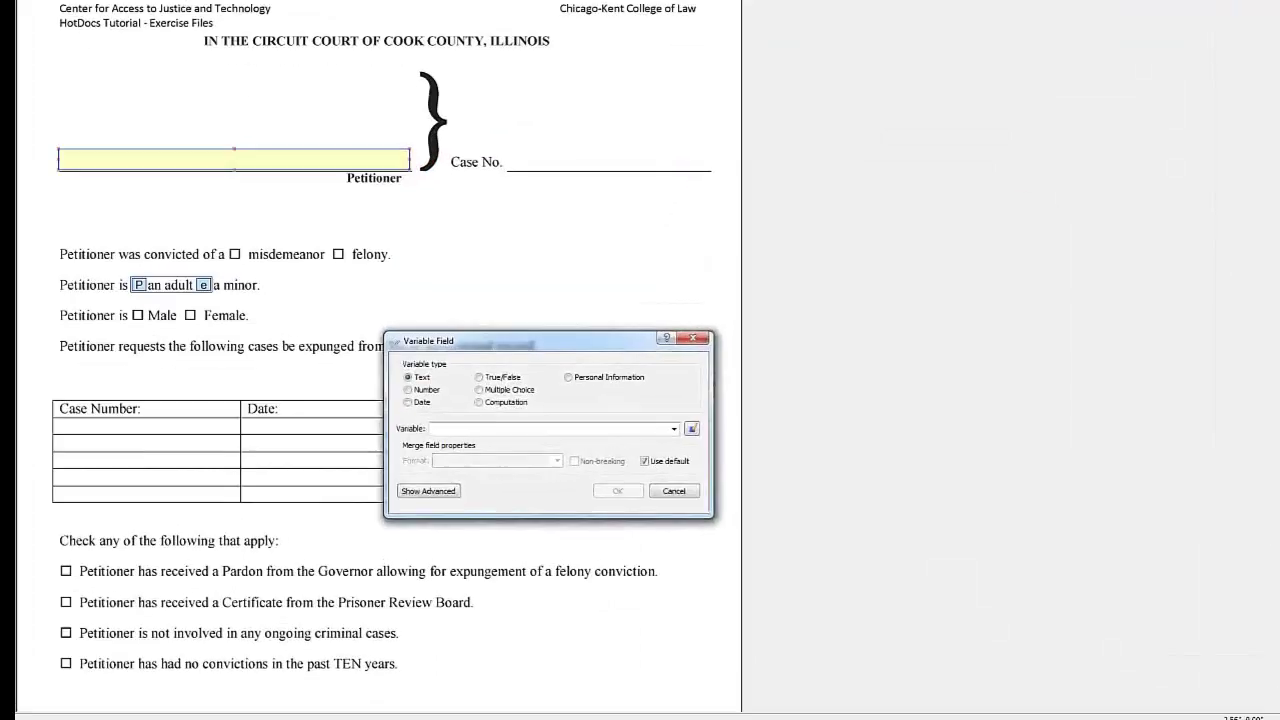
pyautogui.click(545, 330)
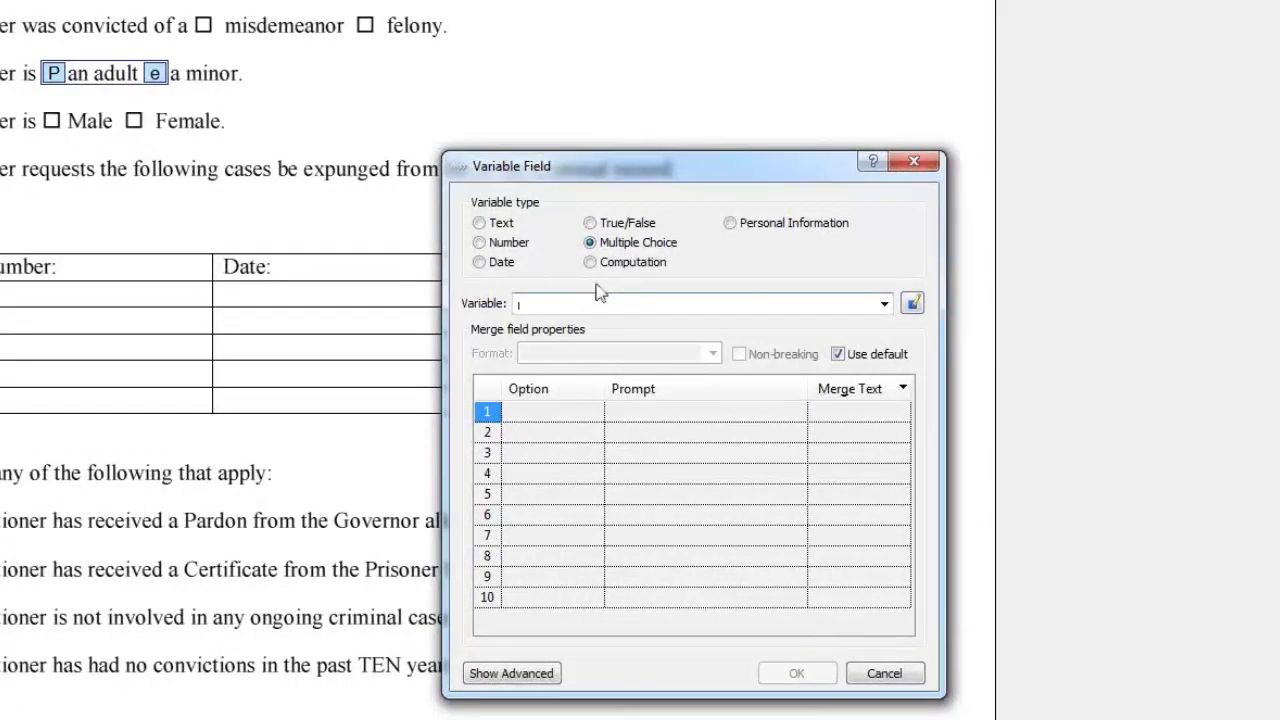
pyautogui.write('Petitioner')
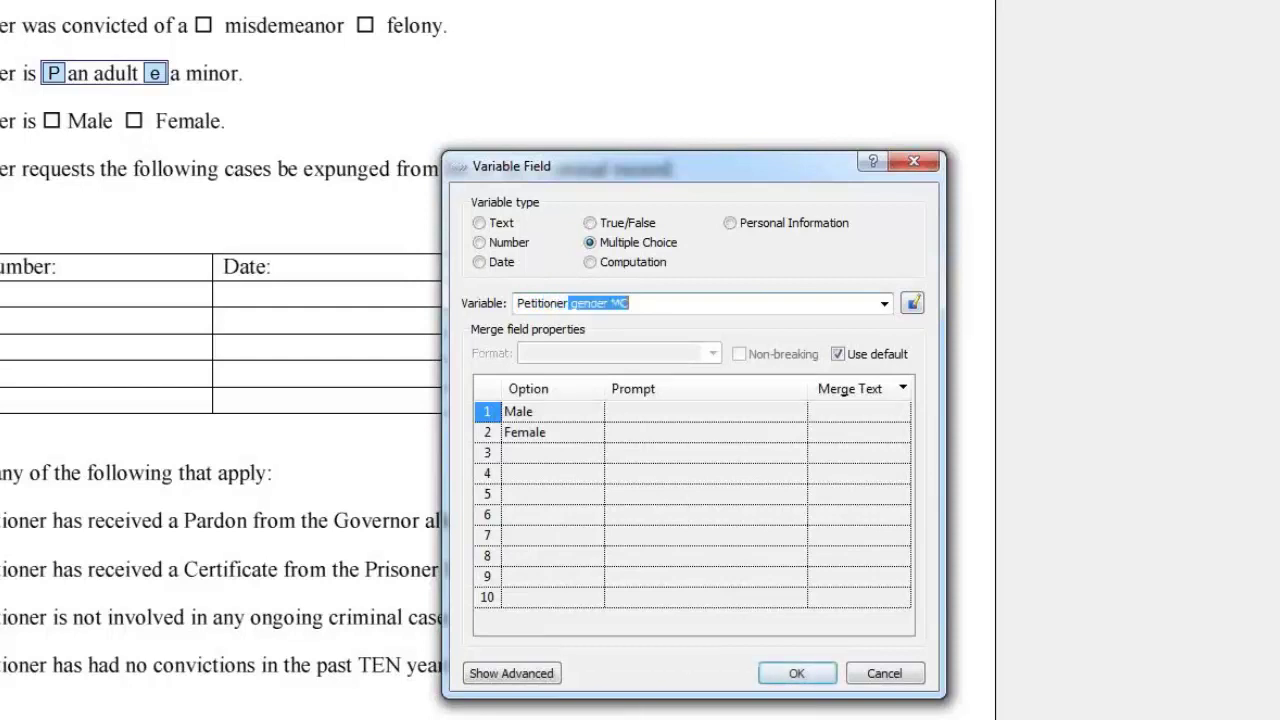
pyautogui.write(' special s')
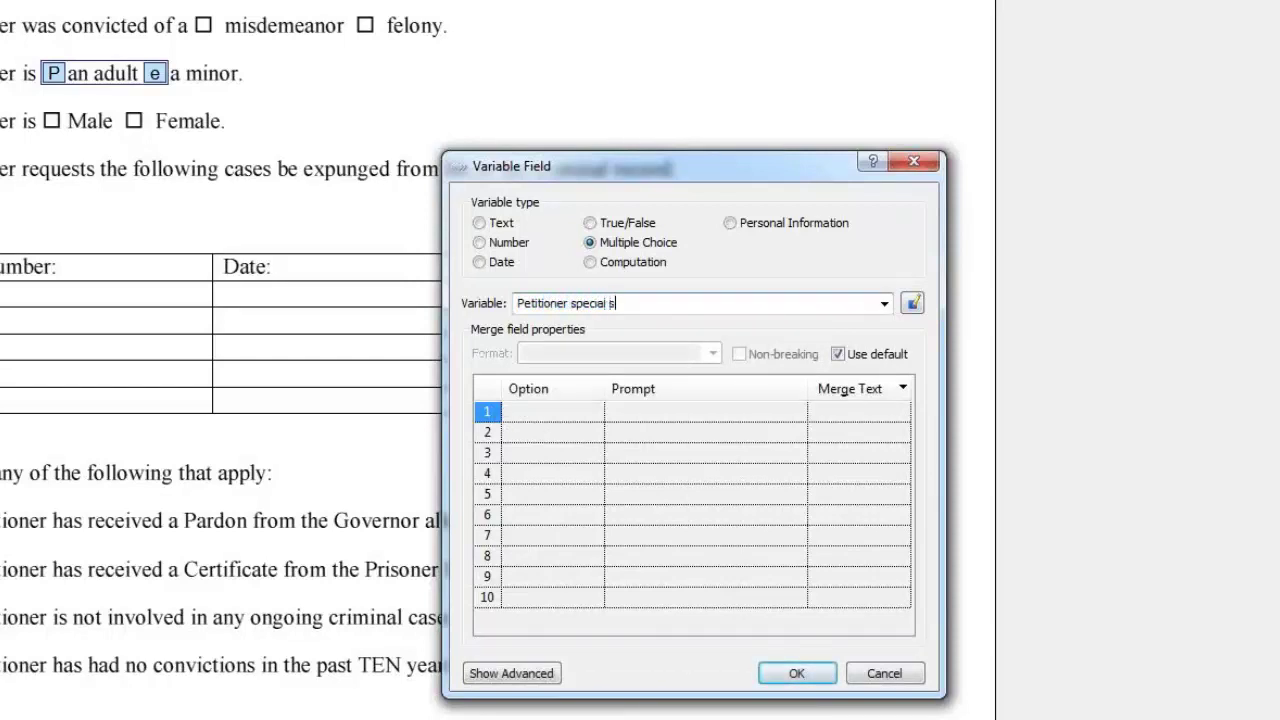
pyautogui.write('ituation MC')
pyautogui.click(912, 302)
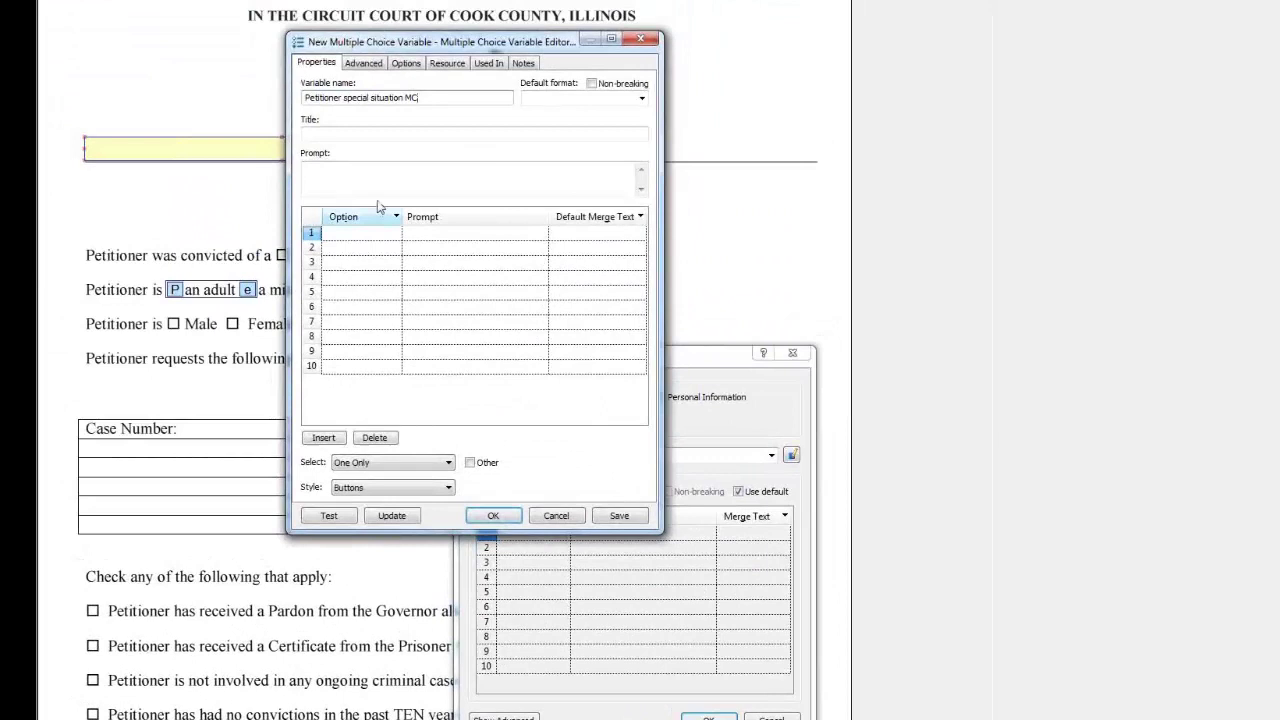
# Enter the first option as "Petitioner has received a Pardon from the Governor allowing for expungement of a felony conviction", with the option column widened
pyautogui.click(339, 155)
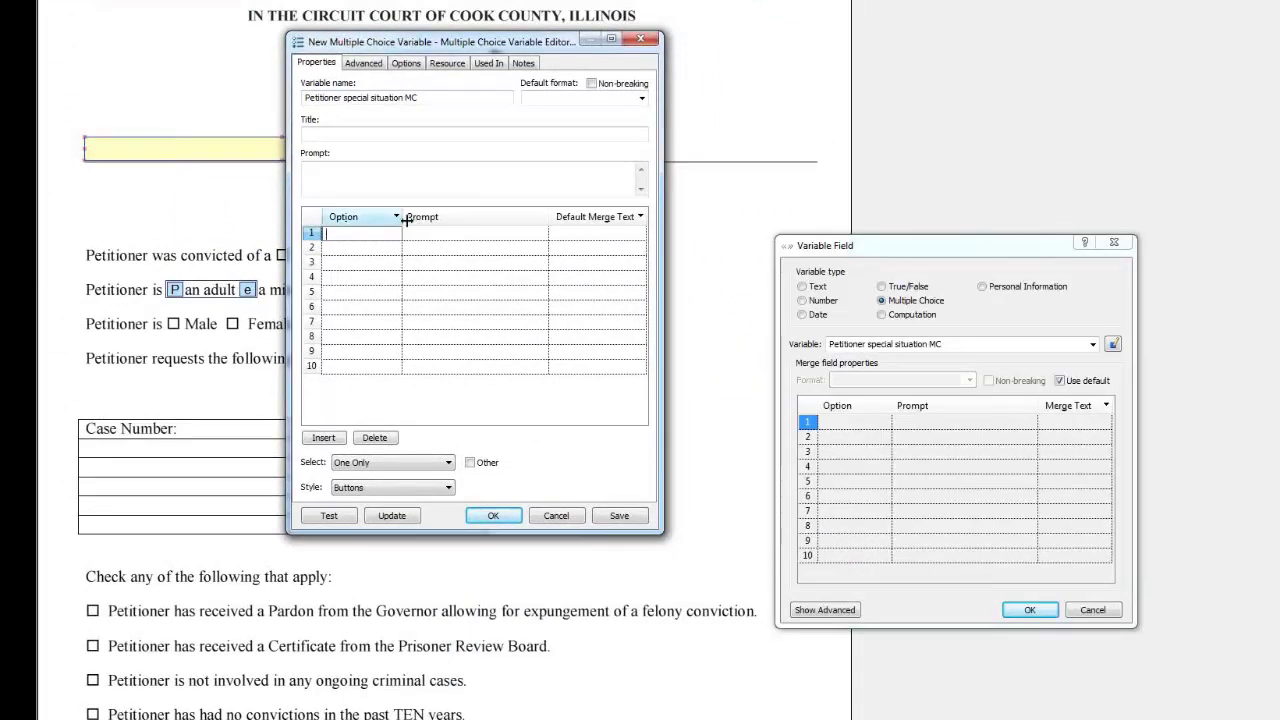
pyautogui.moveTo(403, 216); pyautogui.dragTo(583, 216)
pyautogui.write('Petitio')
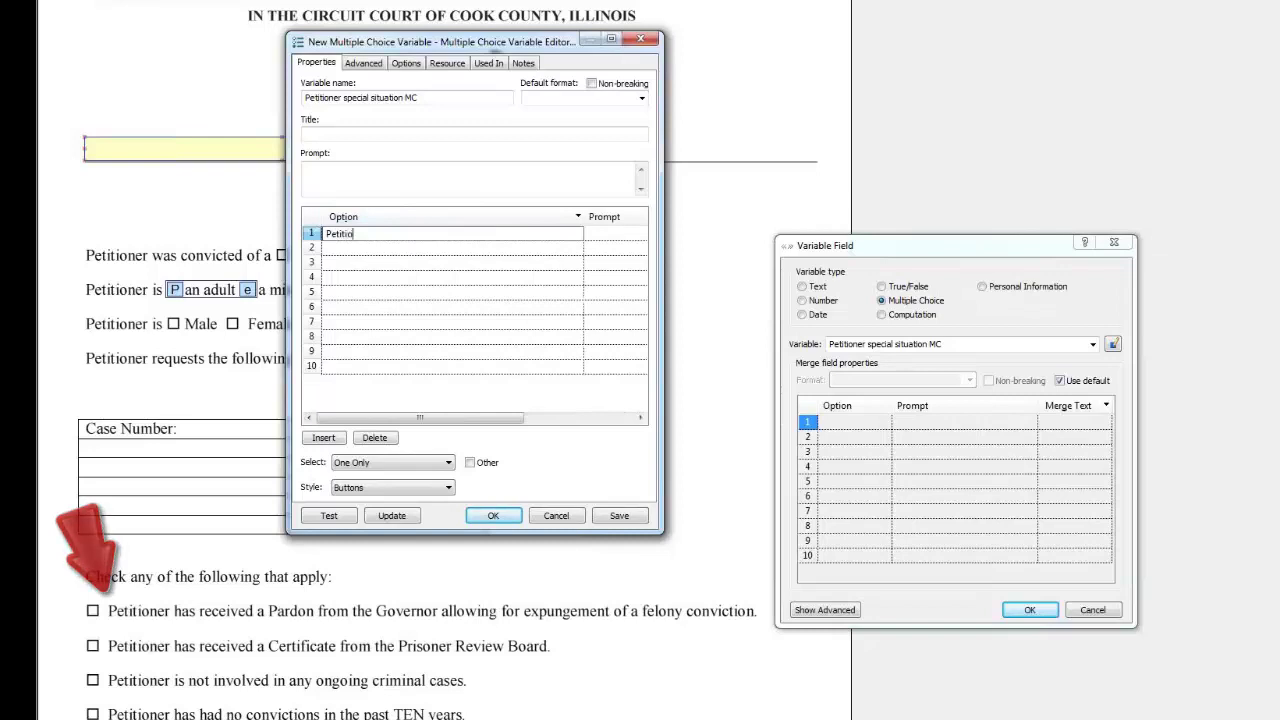
pyautogui.write('ner has receiv')
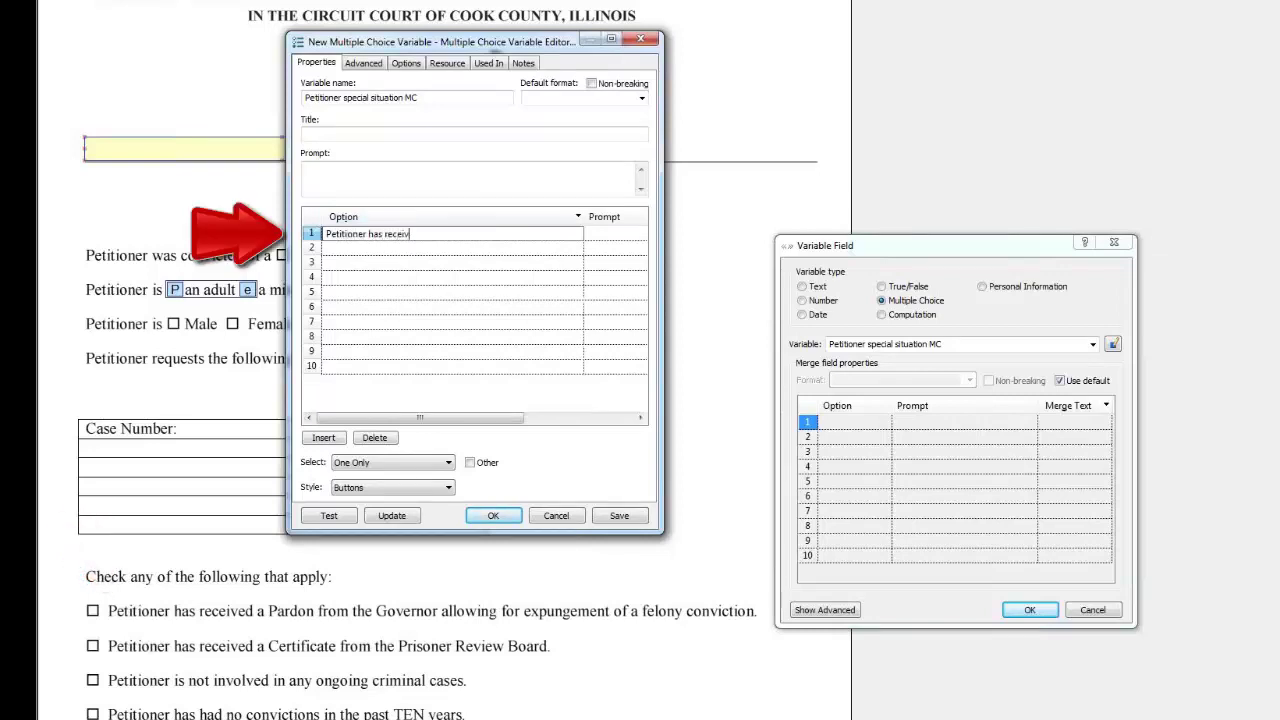
pyautogui.write('ed a Pardon from t')
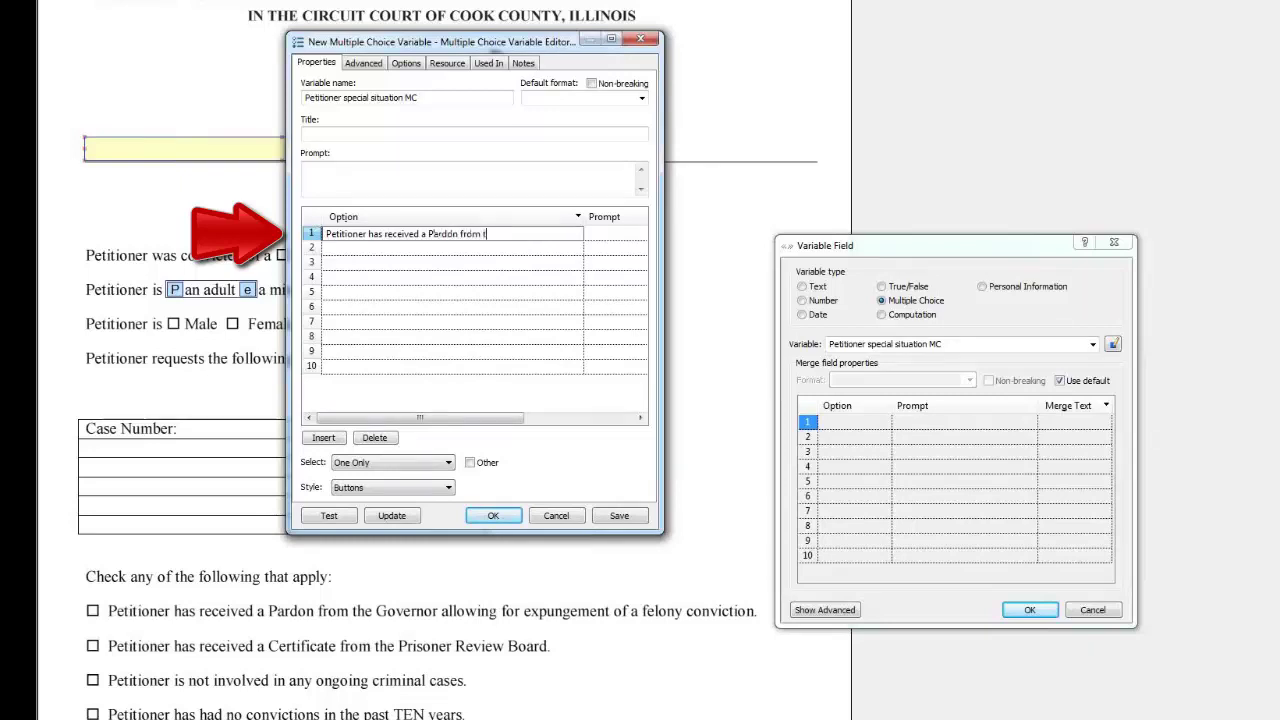
pyautogui.write('he Governor allow')
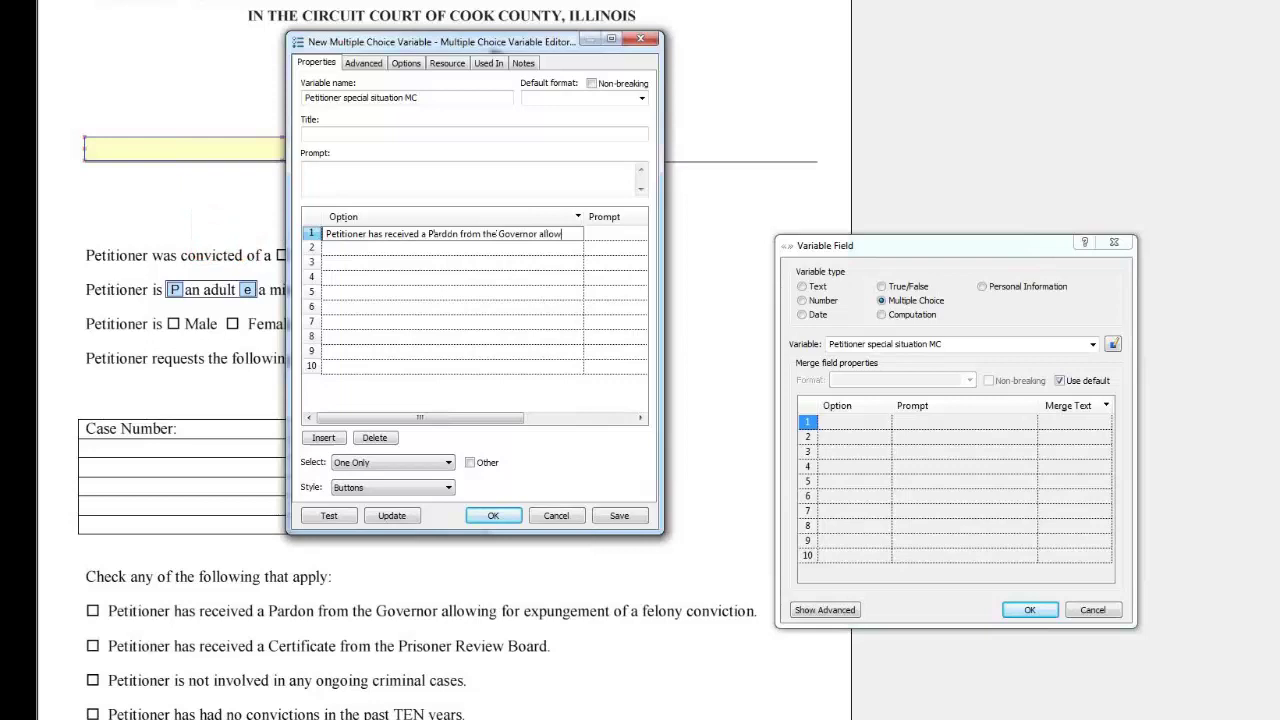
pyautogui.write('ing for expung')
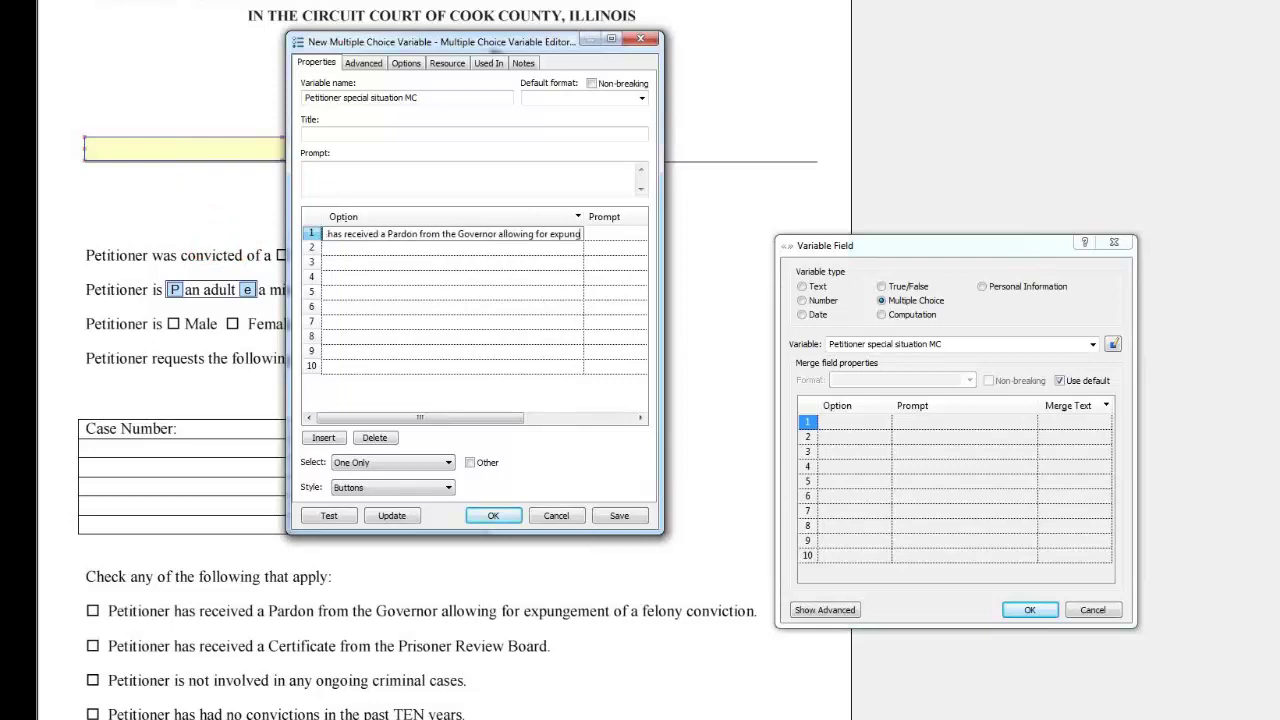
pyautogui.write('ement of a fe')
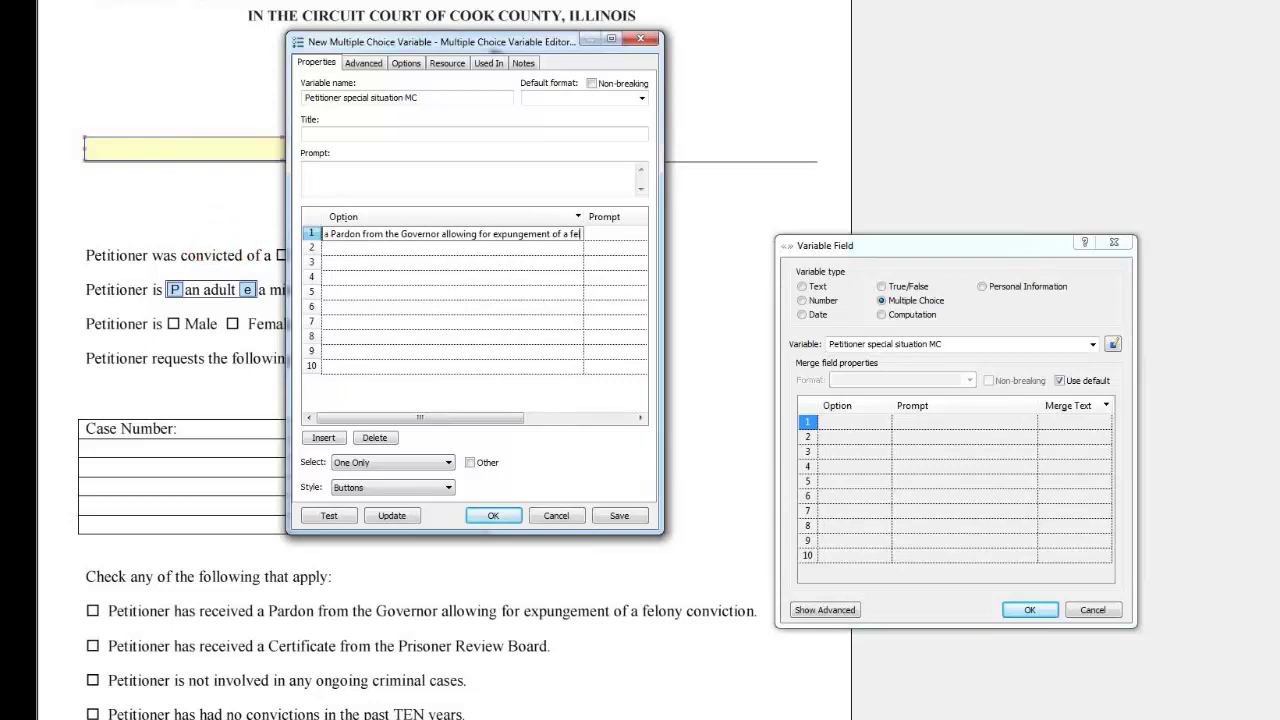
pyautogui.write('lony conviction')
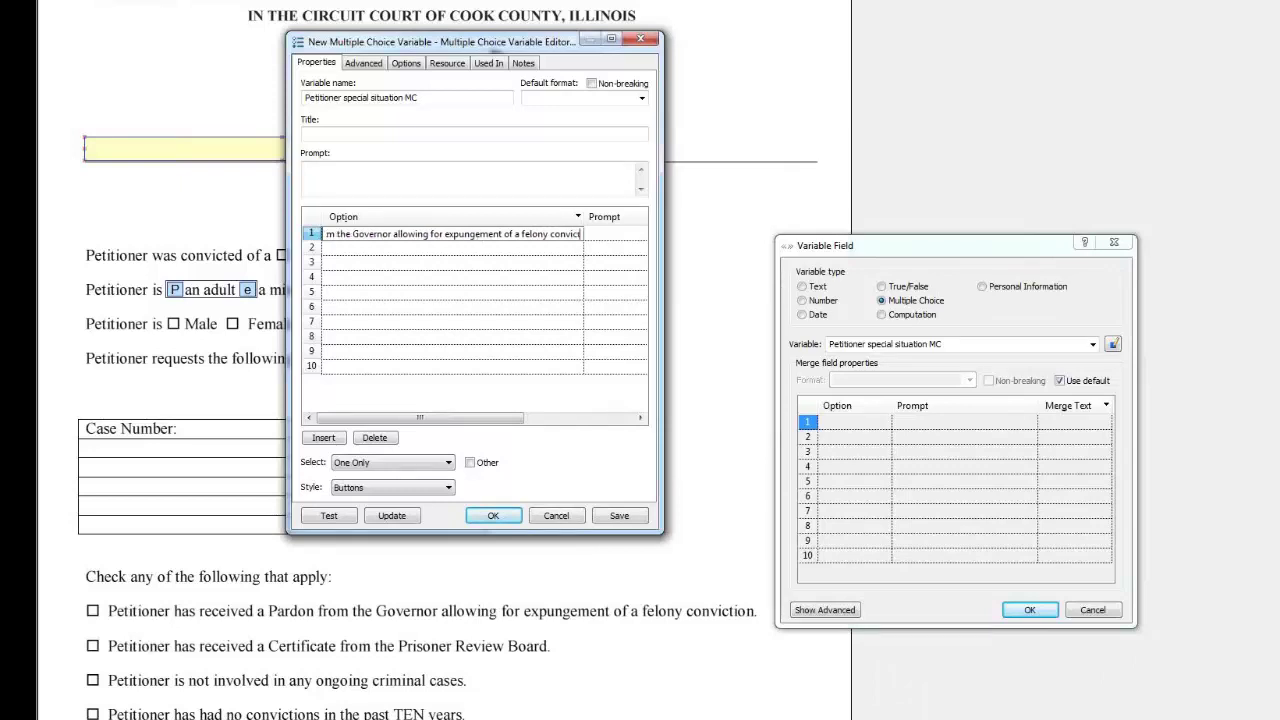
# Enter the second option as "Petitioenr has received a Certifcate from the Prisoner Review Board"
pyautogui.click(426, 252)
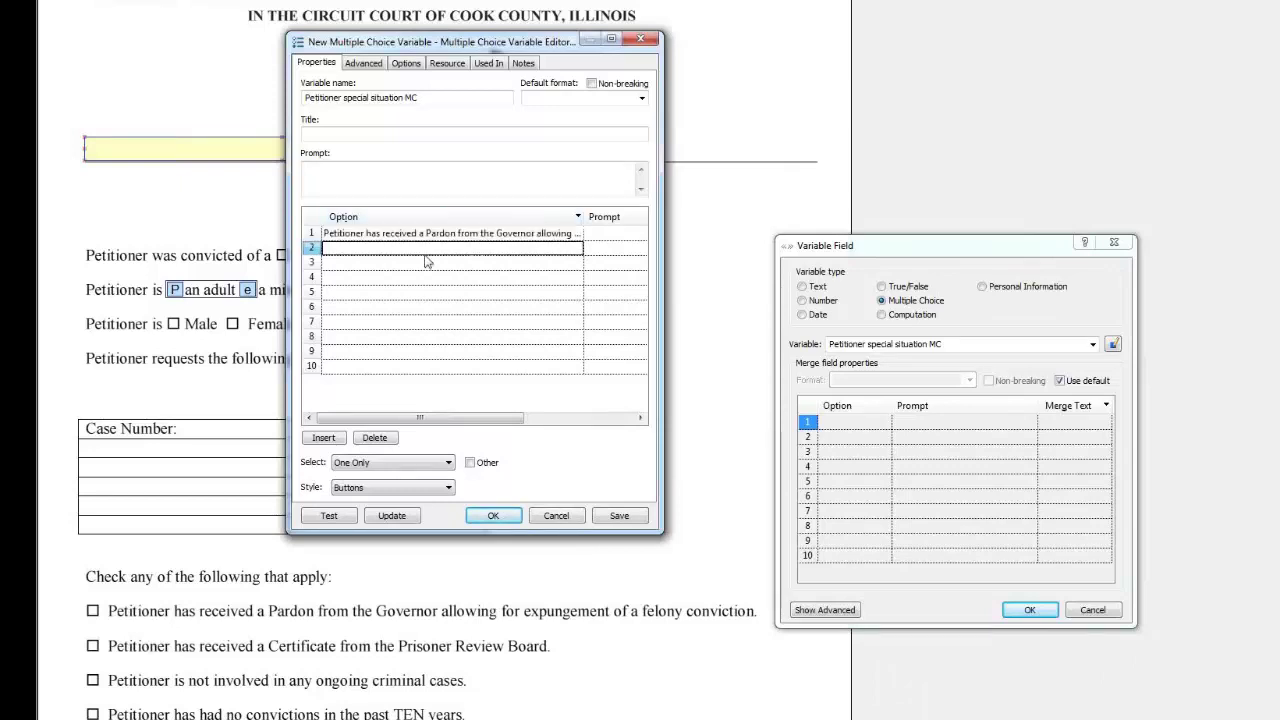
pyautogui.write('Petitio')
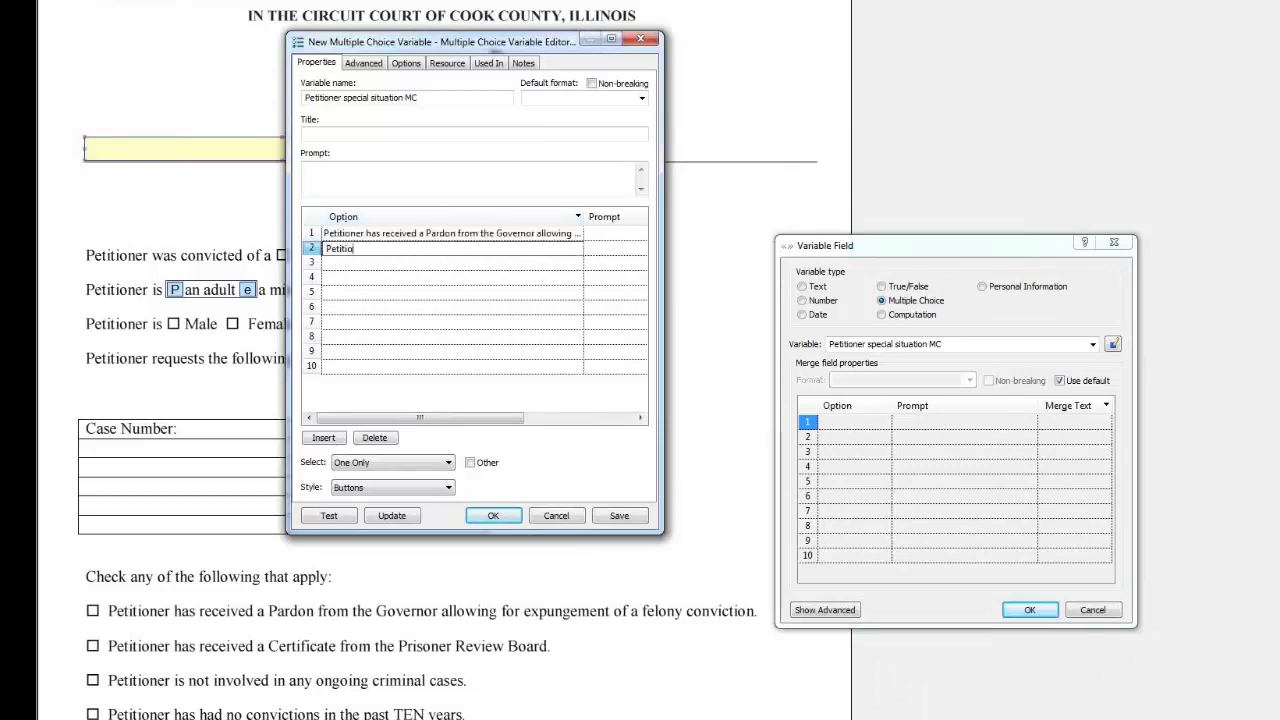
pyautogui.write('enr has receive')
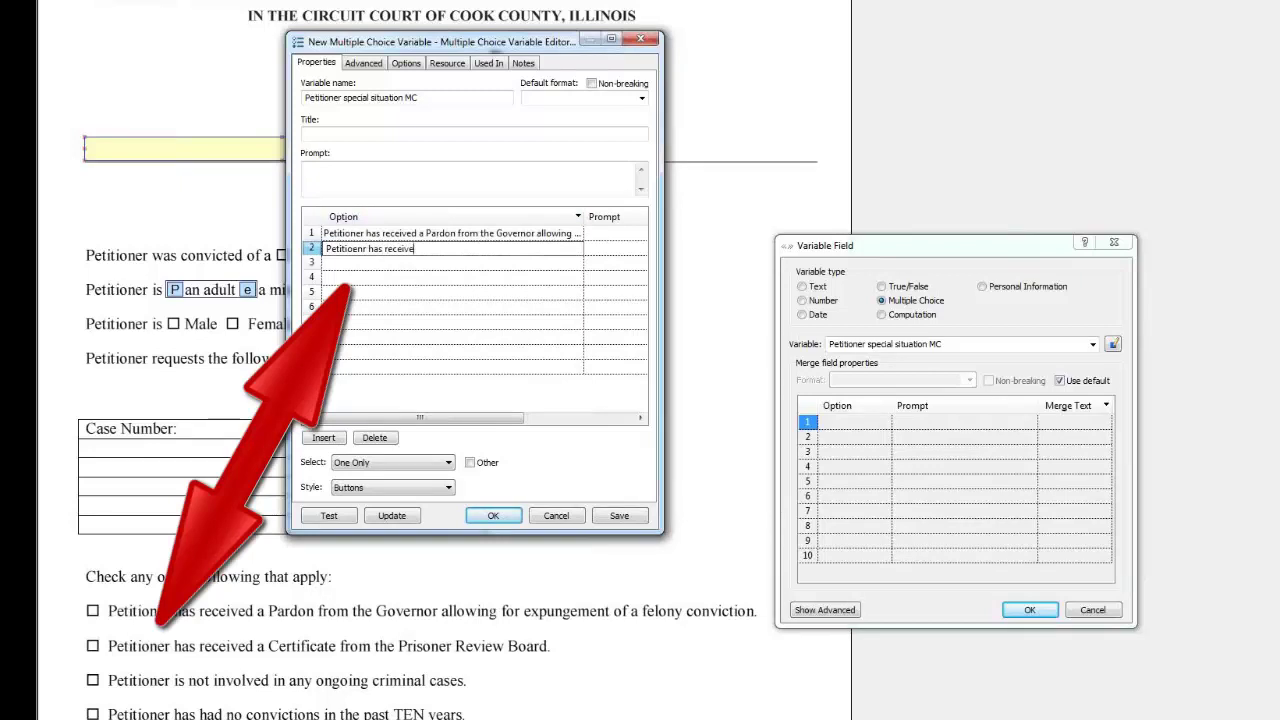
pyautogui.write('d a Certifcate from the Priso')
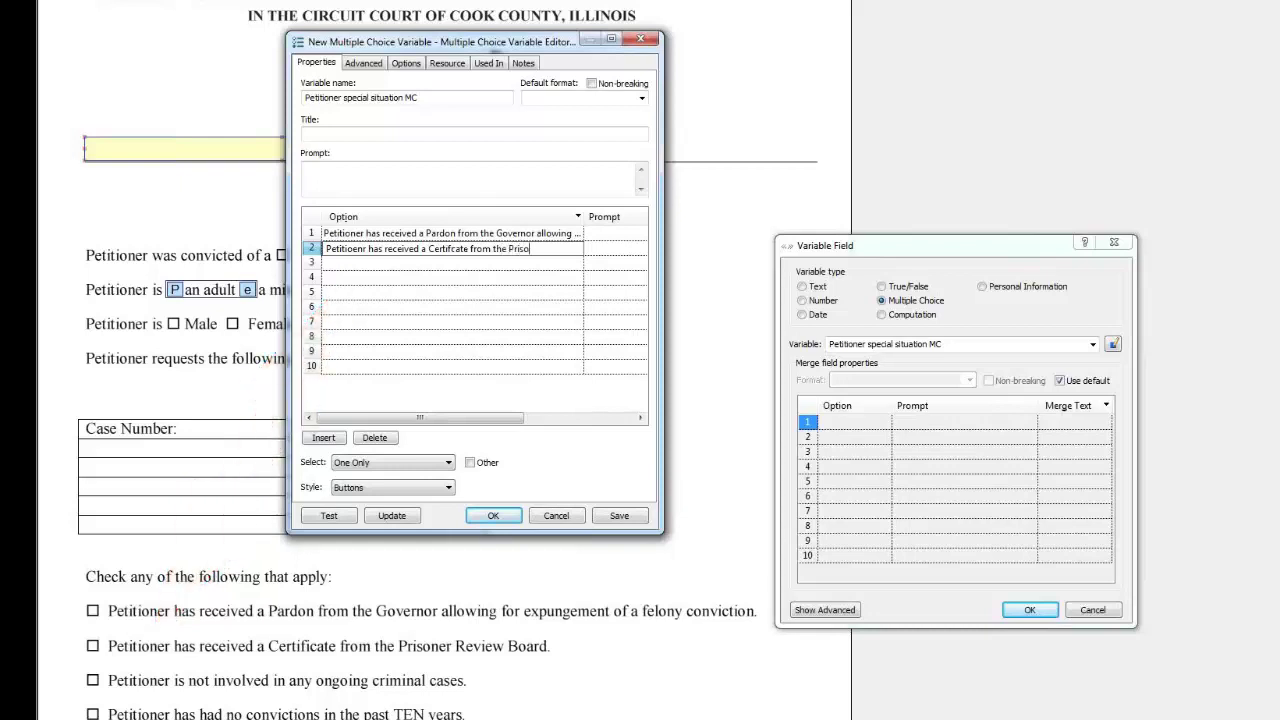
pyautogui.write('ner Review Board')
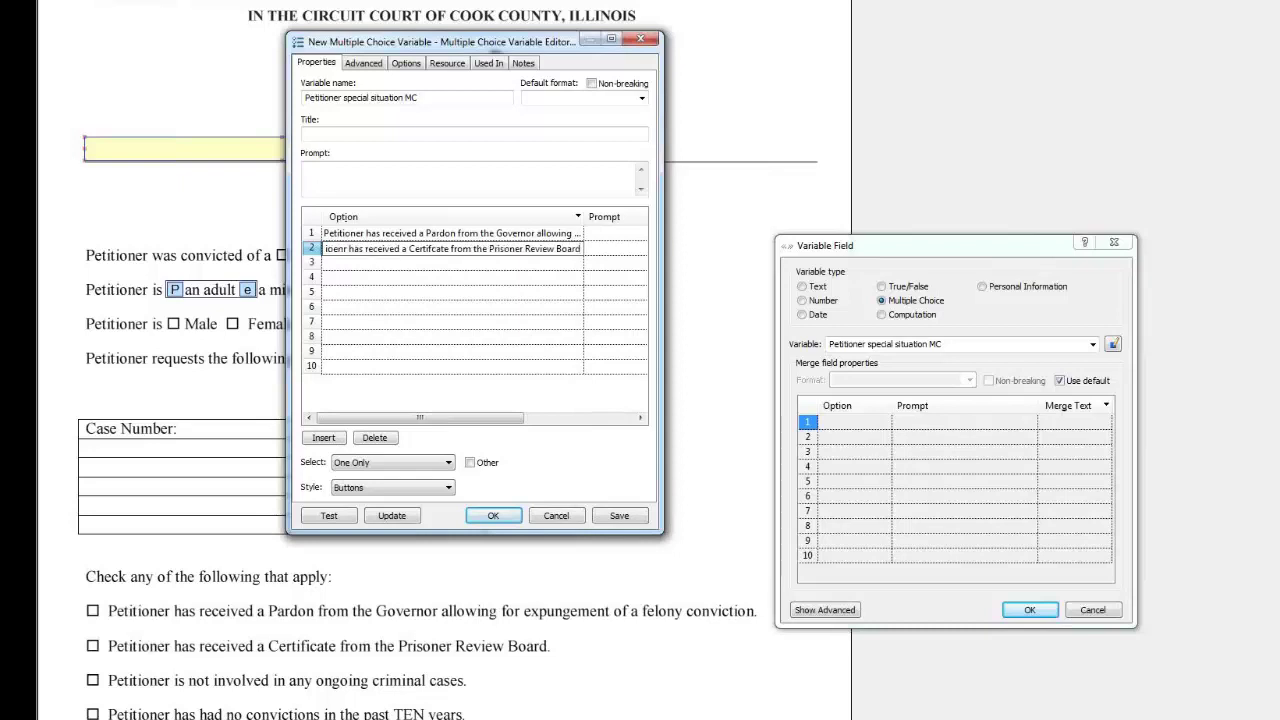
# Enter the third option as "Petitioner is not invovled in any ongoing criminal cases."
pyautogui.click(409, 263)
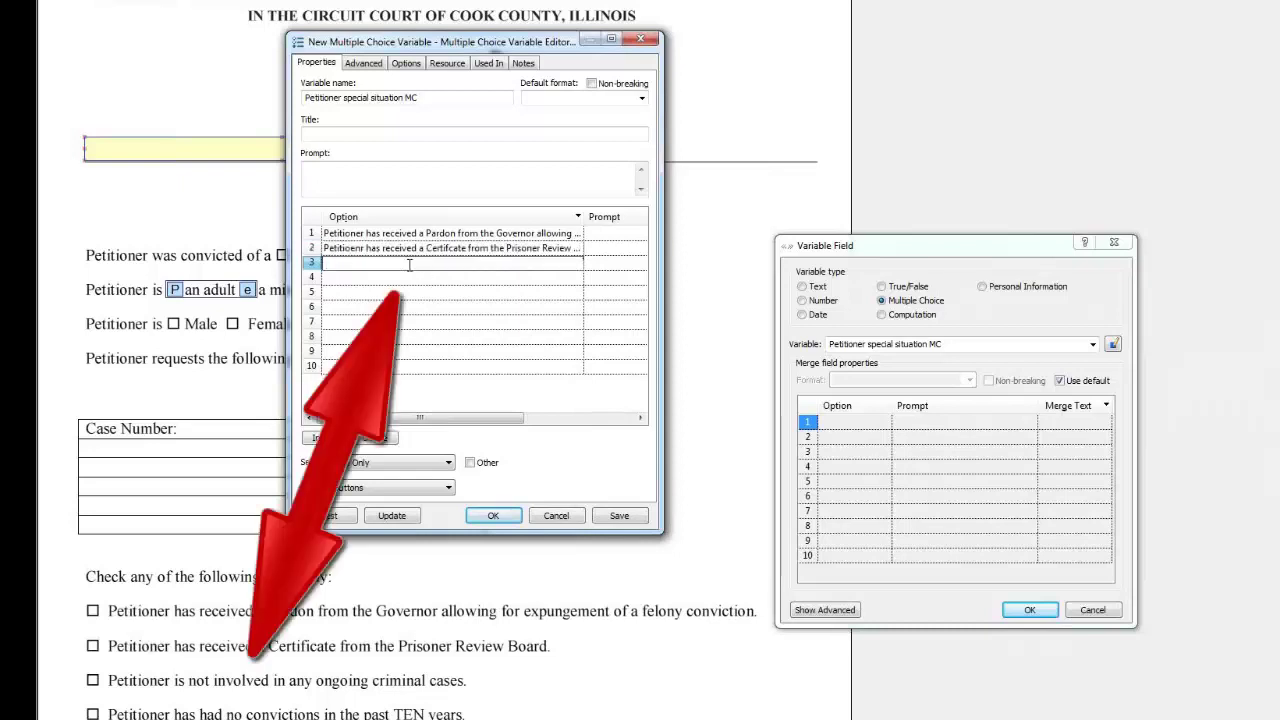
pyautogui.write('Petitioner is not invovled in any o')
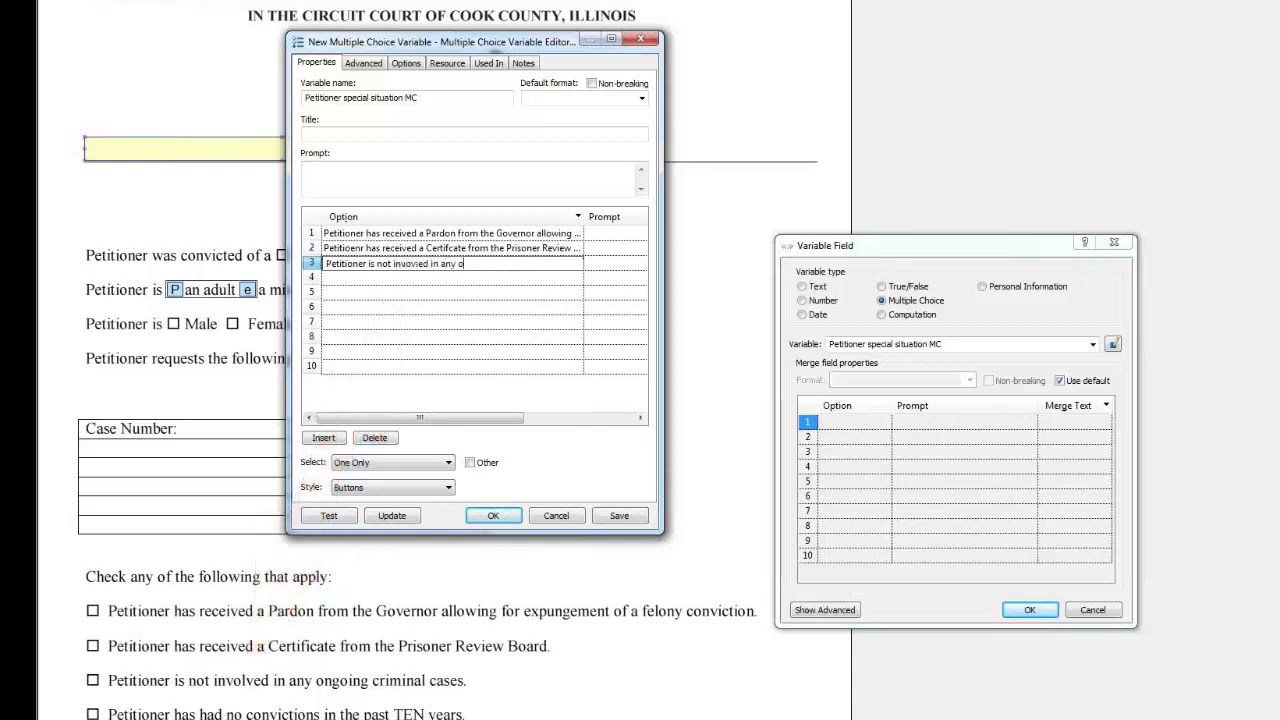
pyautogui.write('ngoing criminal cases.')
# Enter the fourth option as "Petitioner has had no convictions in the past ten years." and accept the variable
pyautogui.click(386, 280)
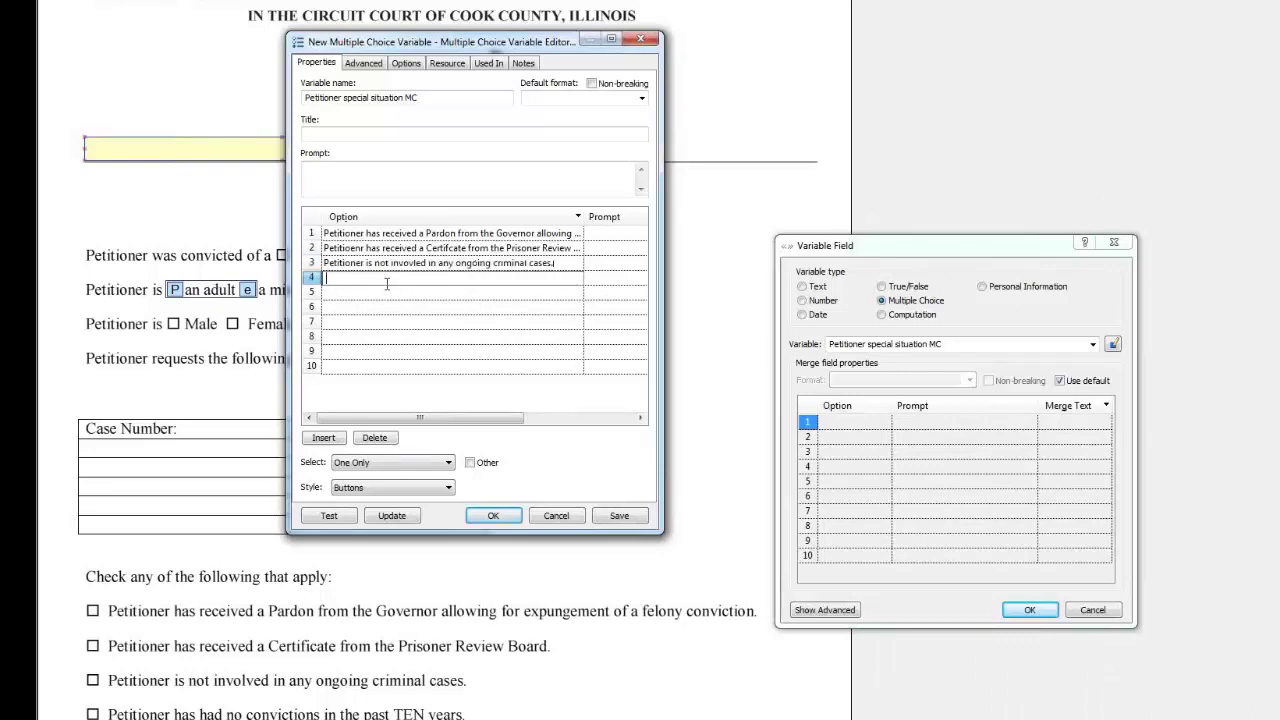
pyautogui.write('Petitioner has had no convictions in the poes')
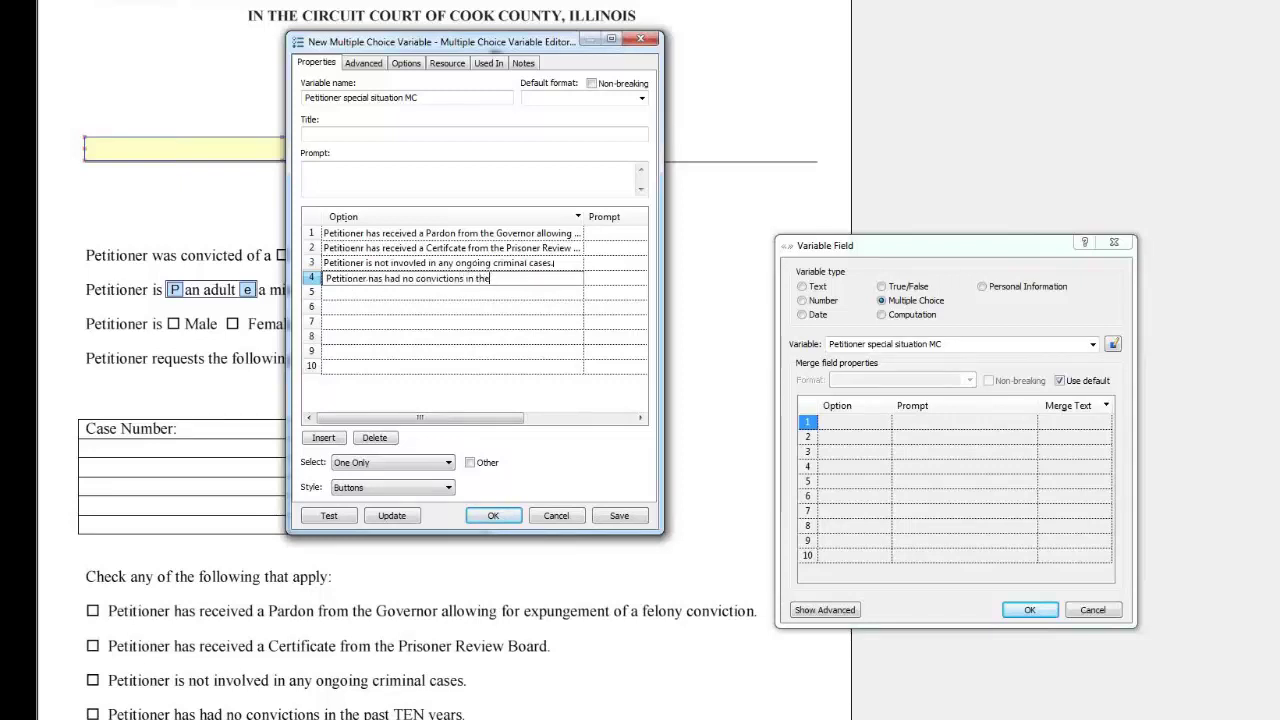
pyautogui.press('BackSpace')
pyautogui.press('BackSpace')
pyautogui.write('ast ten years.')
pyautogui.press('Return')
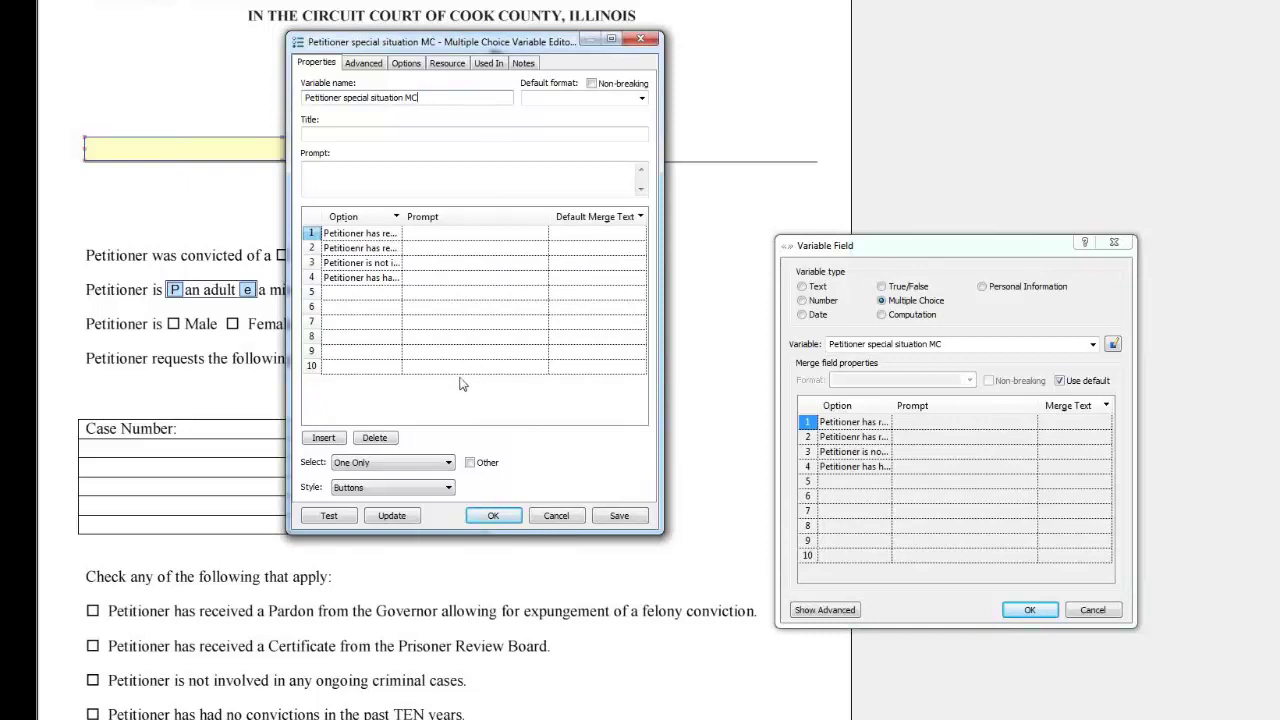
# Set the variable's selection mode to All That Apply and open it in a test interview
pyautogui.click(370, 464)
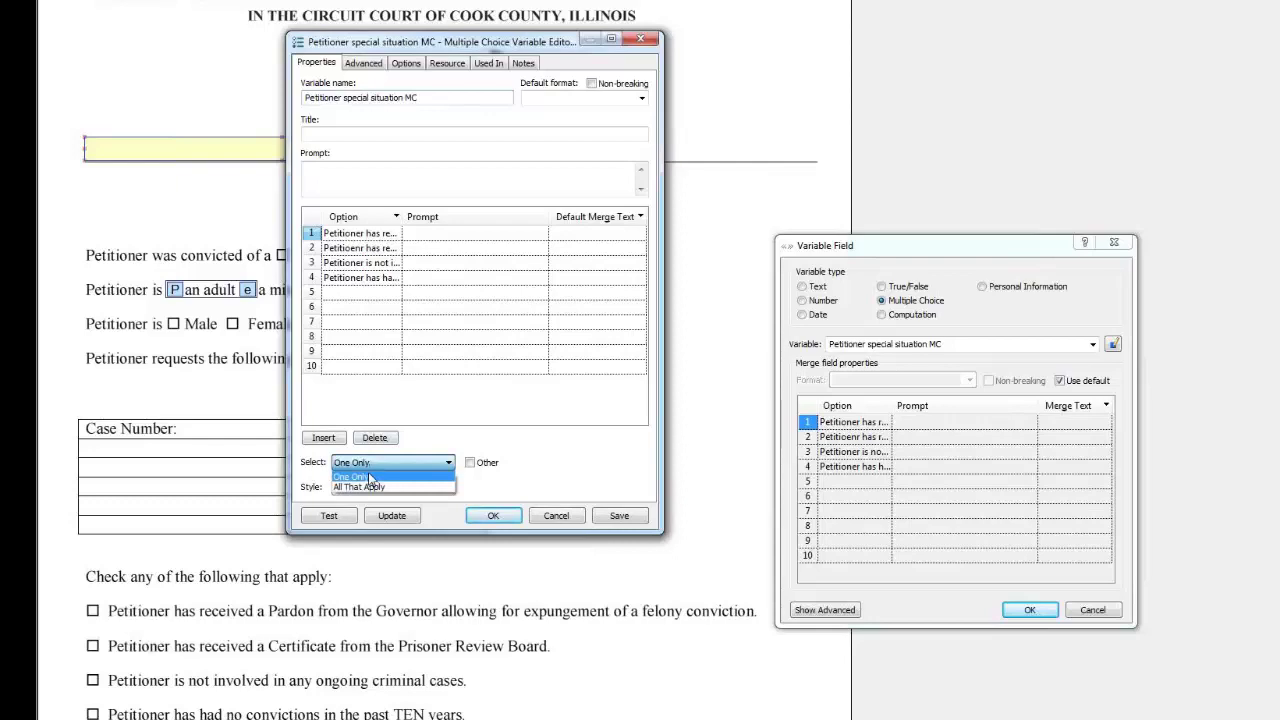
pyautogui.click(370, 487)
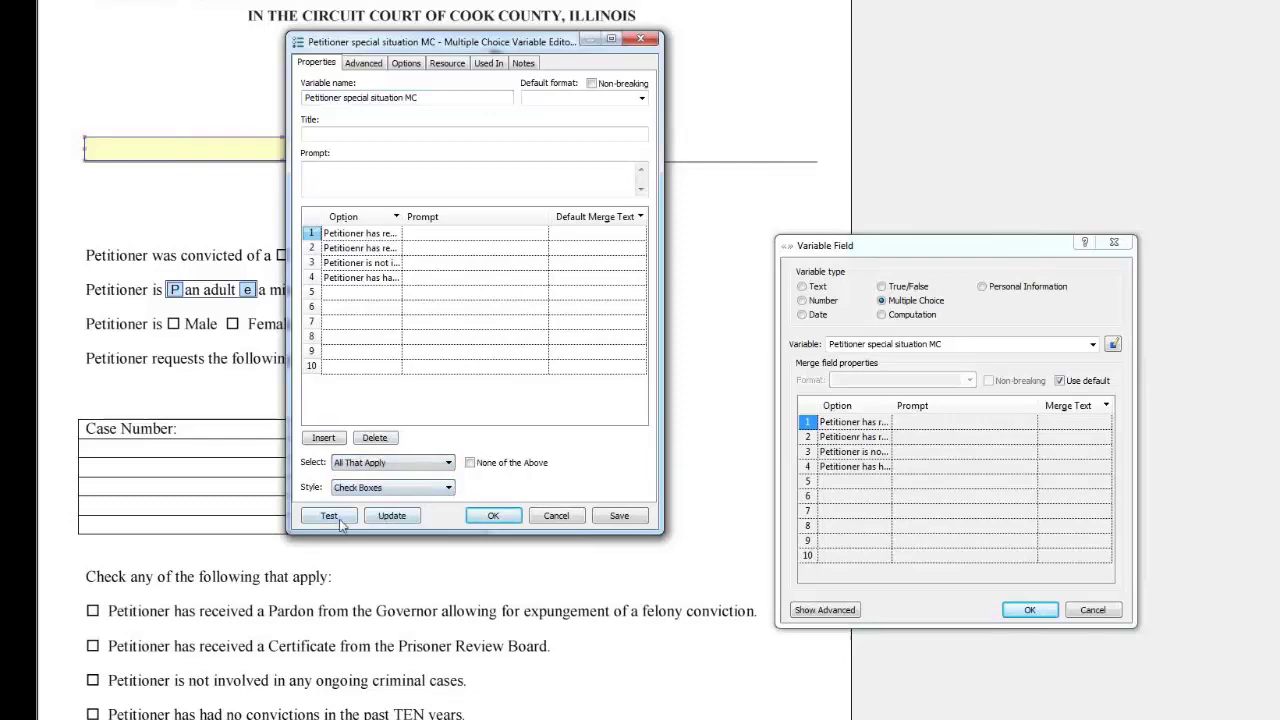
pyautogui.click(340, 522)
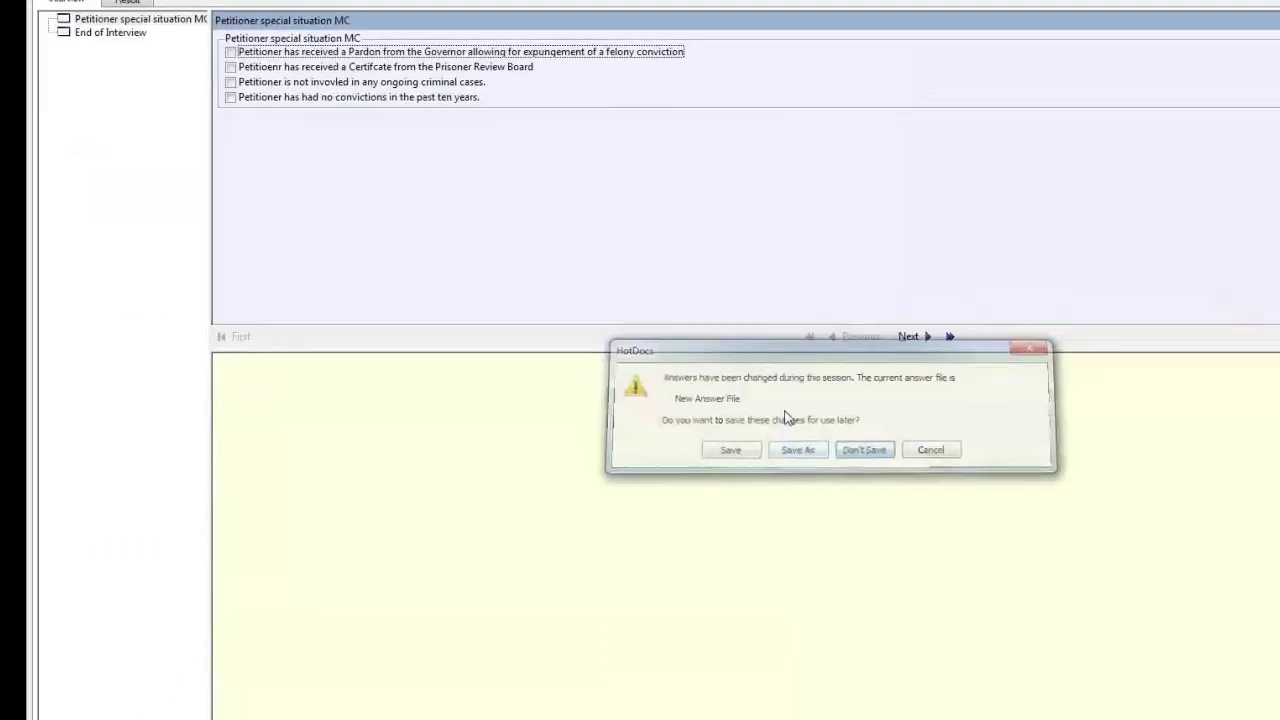
pyautogui.click(826, 376)
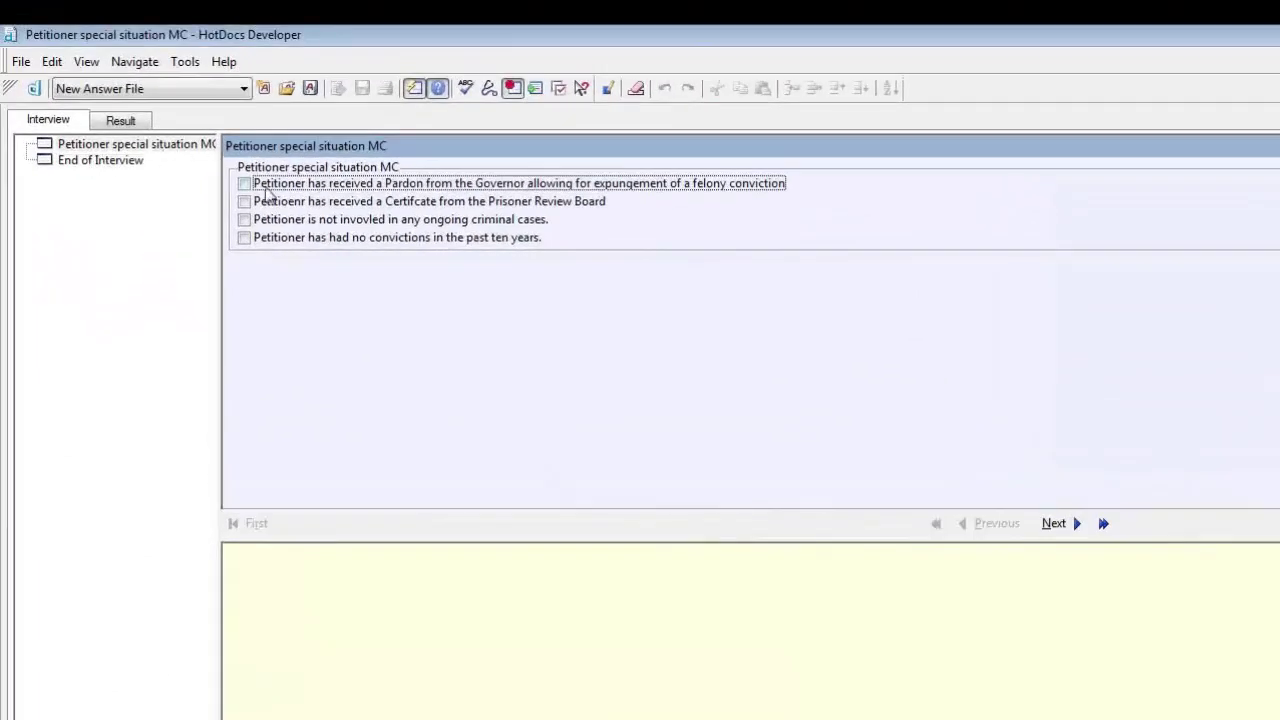
# Try ticking and clearing the pardon, certificate and ongoing-cases options in the test interview, and return to the variable editor
pyautogui.click(262, 185)
pyautogui.click(256, 201)
pyautogui.click(256, 219)
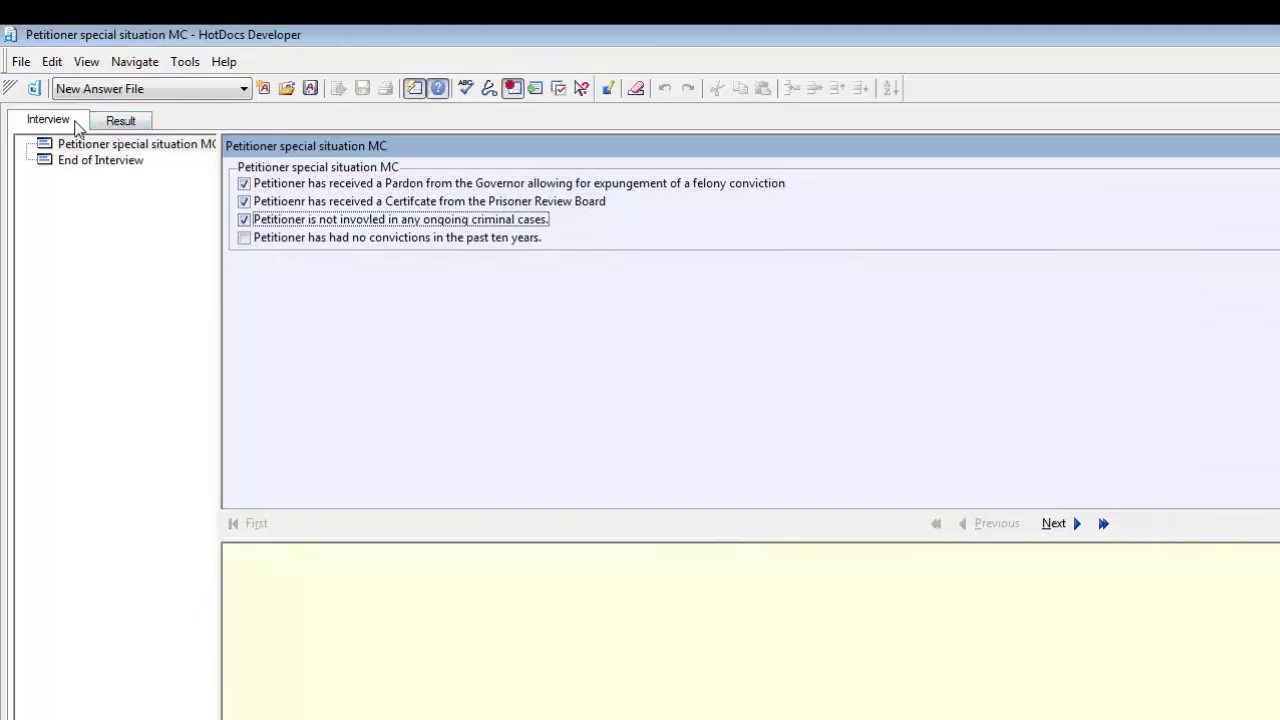
pyautogui.click(246, 201)
pyautogui.click(244, 201)
pyautogui.click(246, 219)
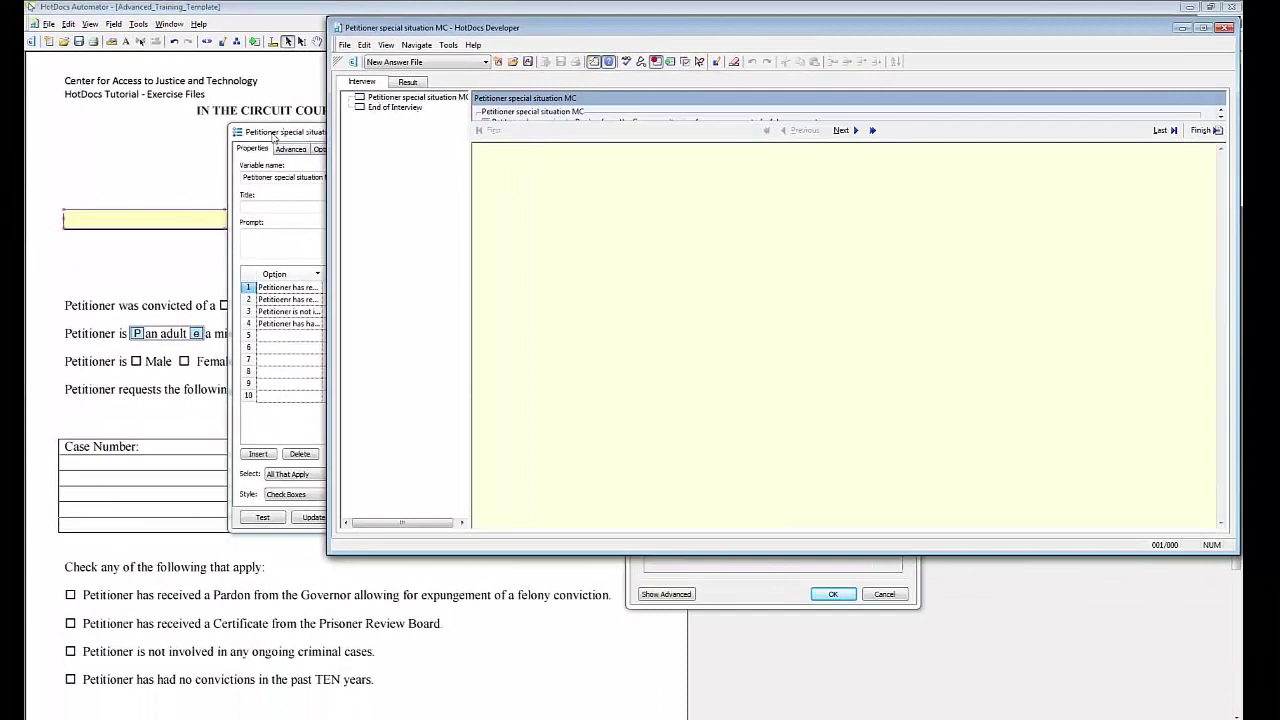
pyautogui.click(275, 137)
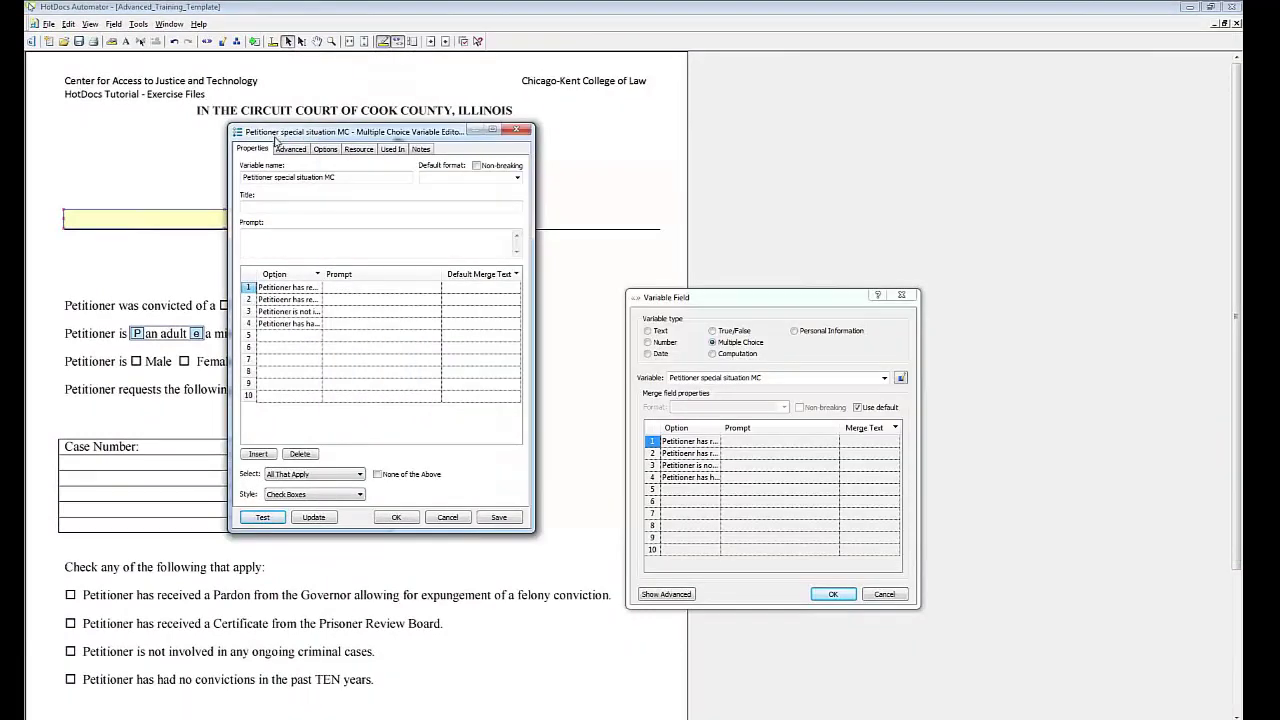
# Set the selection mode to One Only and choose the Governor's pardon option in a new test interview
pyautogui.click(305, 475)
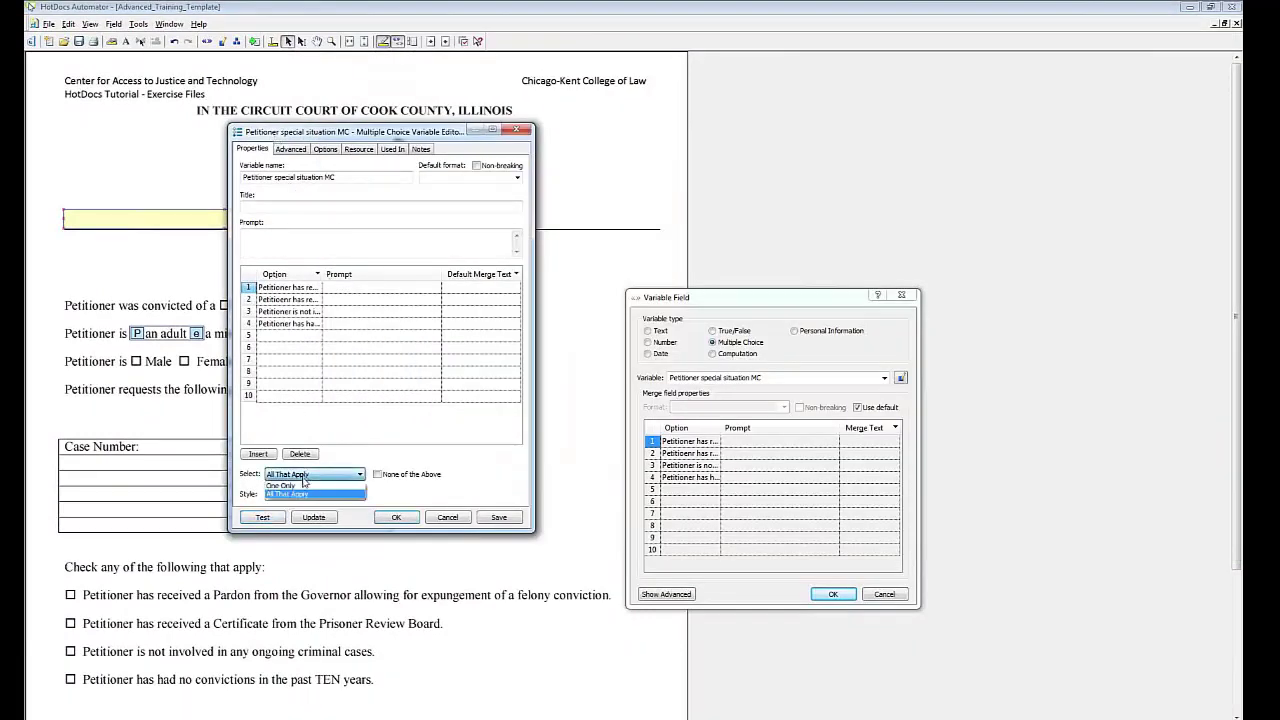
pyautogui.click(297, 486)
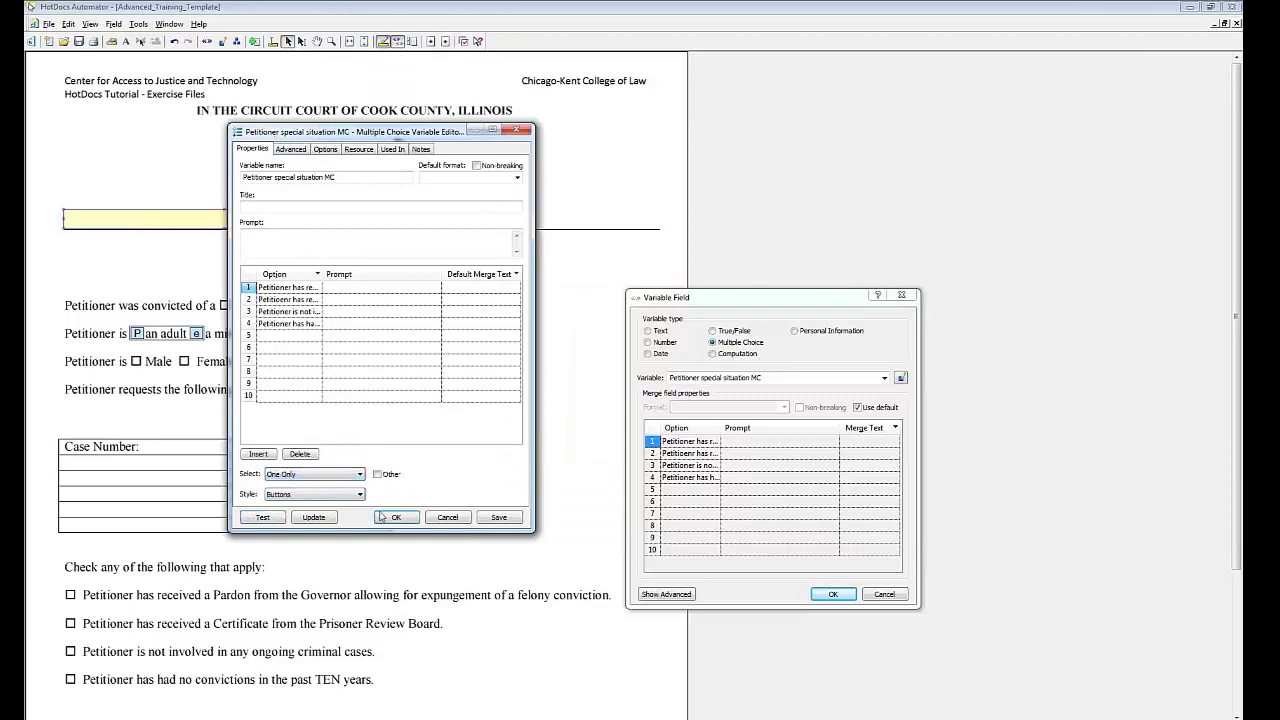
pyautogui.click(283, 517)
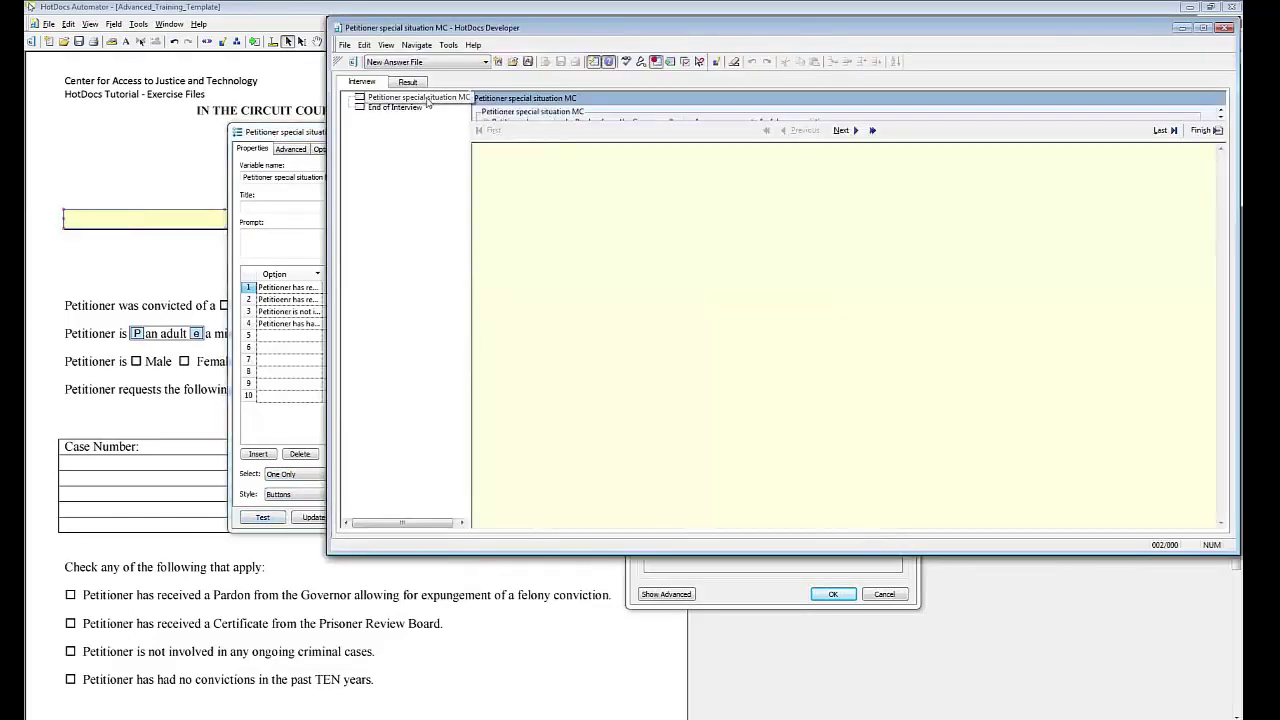
pyautogui.moveTo(617, 141); pyautogui.dragTo(591, 457)
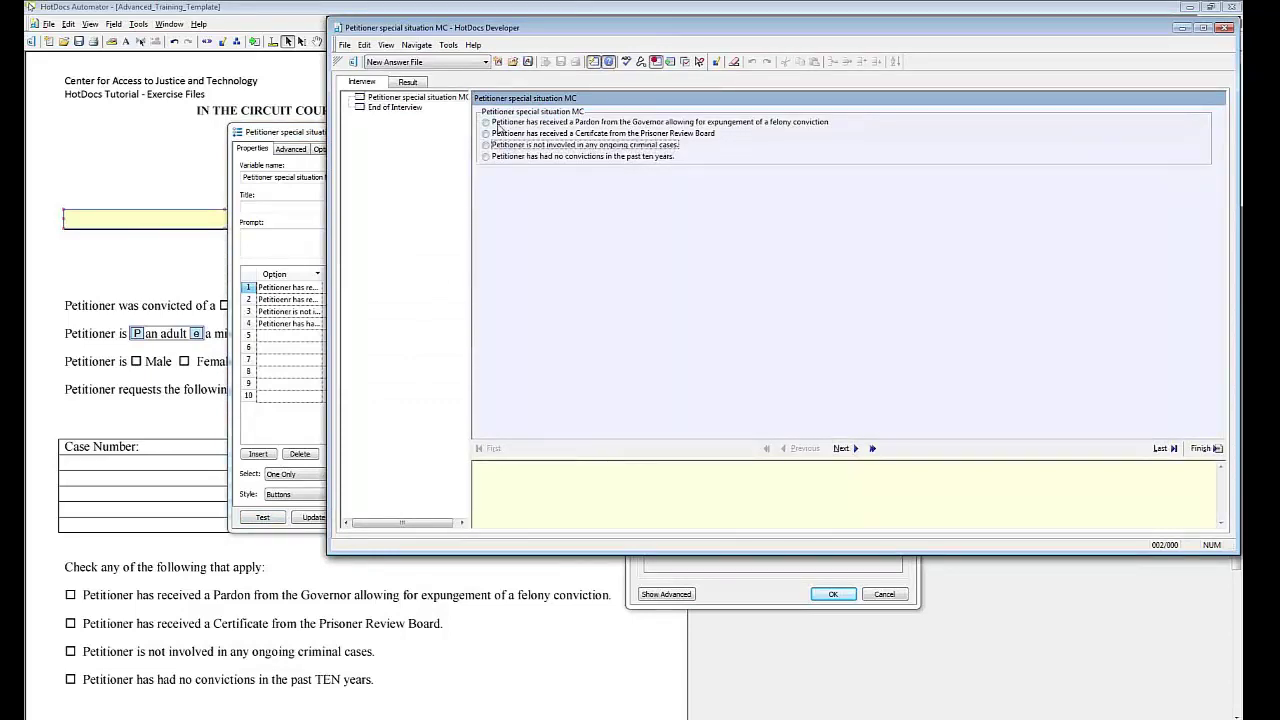
pyautogui.click(497, 123)
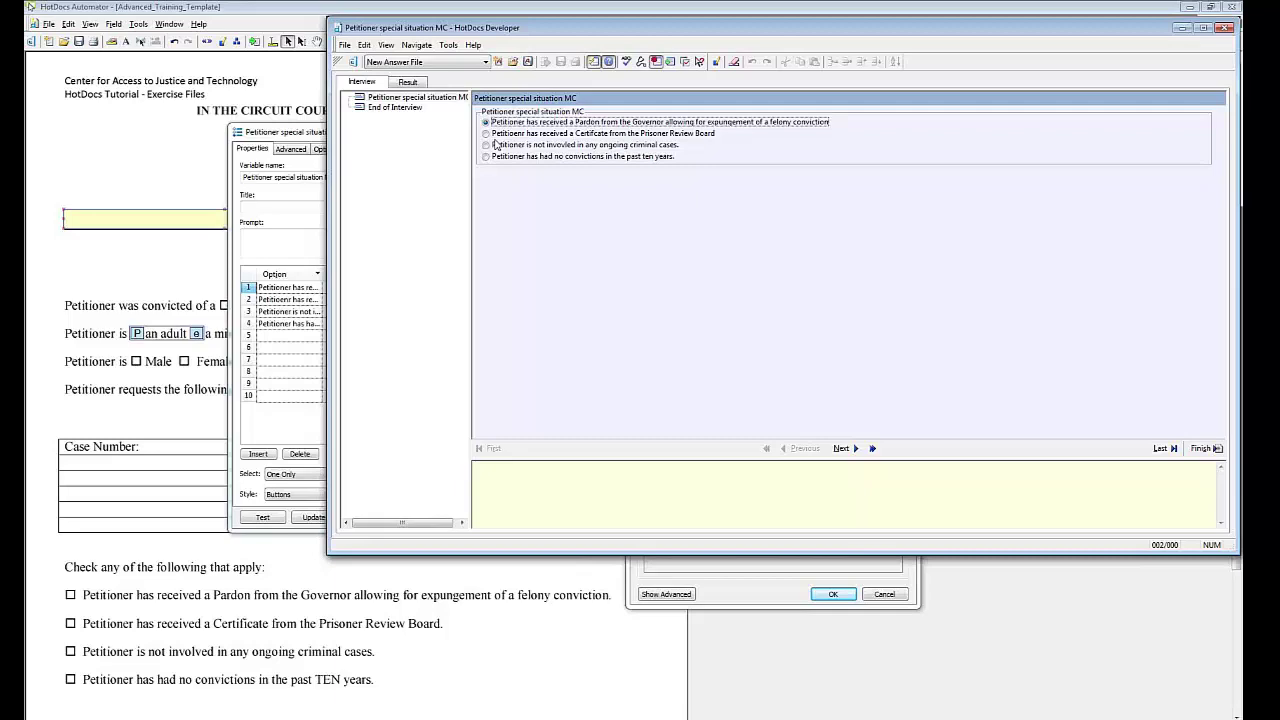
# Close the test interview and accept the special situation variable with its One Only selection mode
pyautogui.press('Escape')
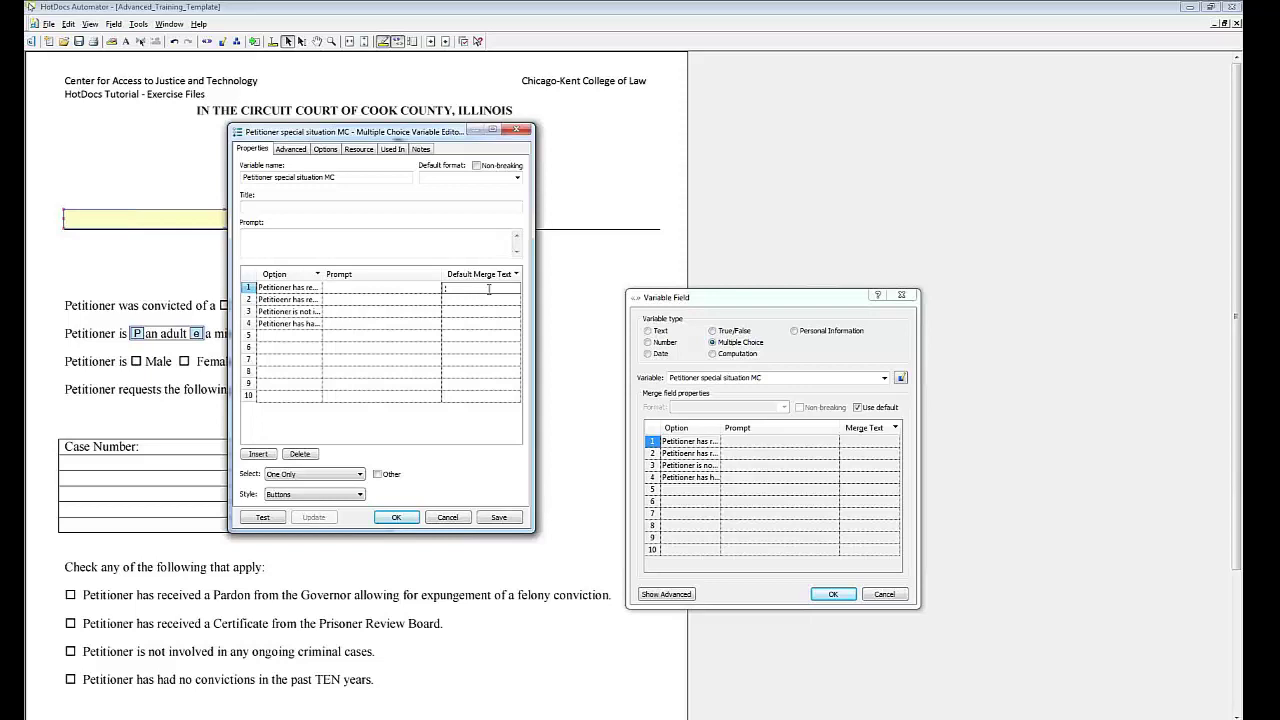
pyautogui.click(396, 517)
# Try turning off the default merge field properties for the special situation variable and close the Variable Field dialog
pyautogui.click(858, 407)
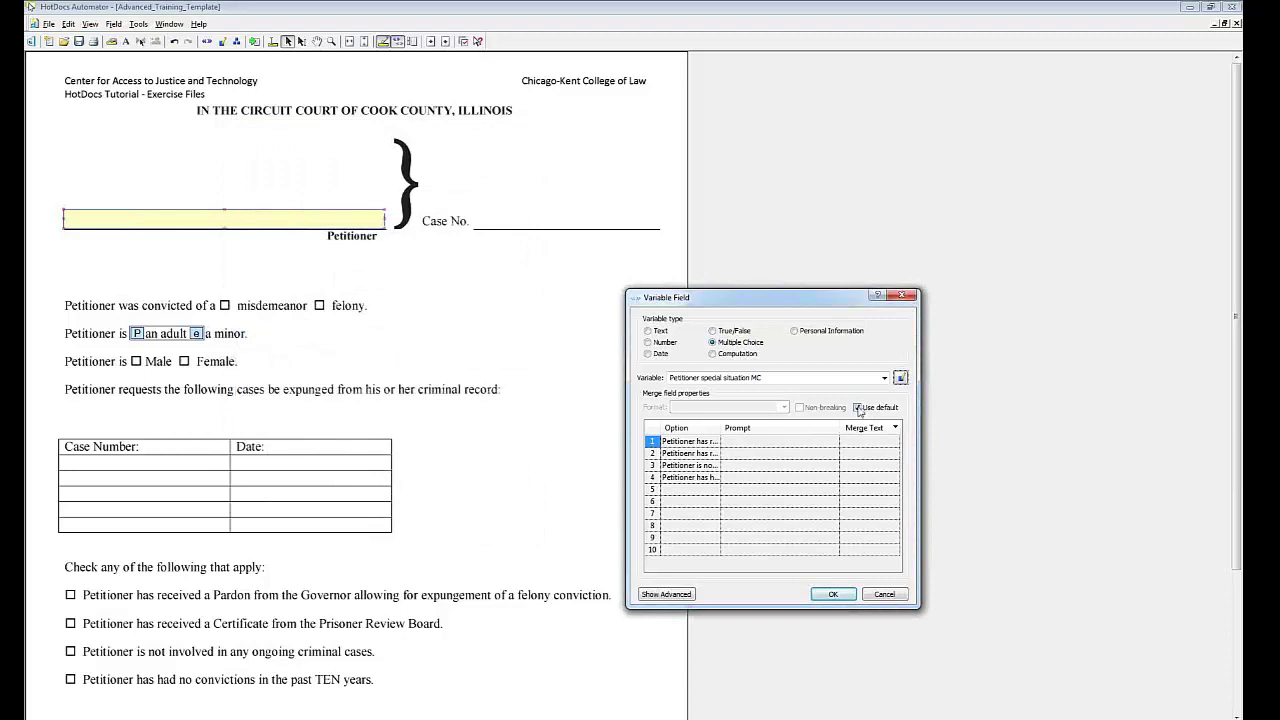
pyautogui.click(858, 407)
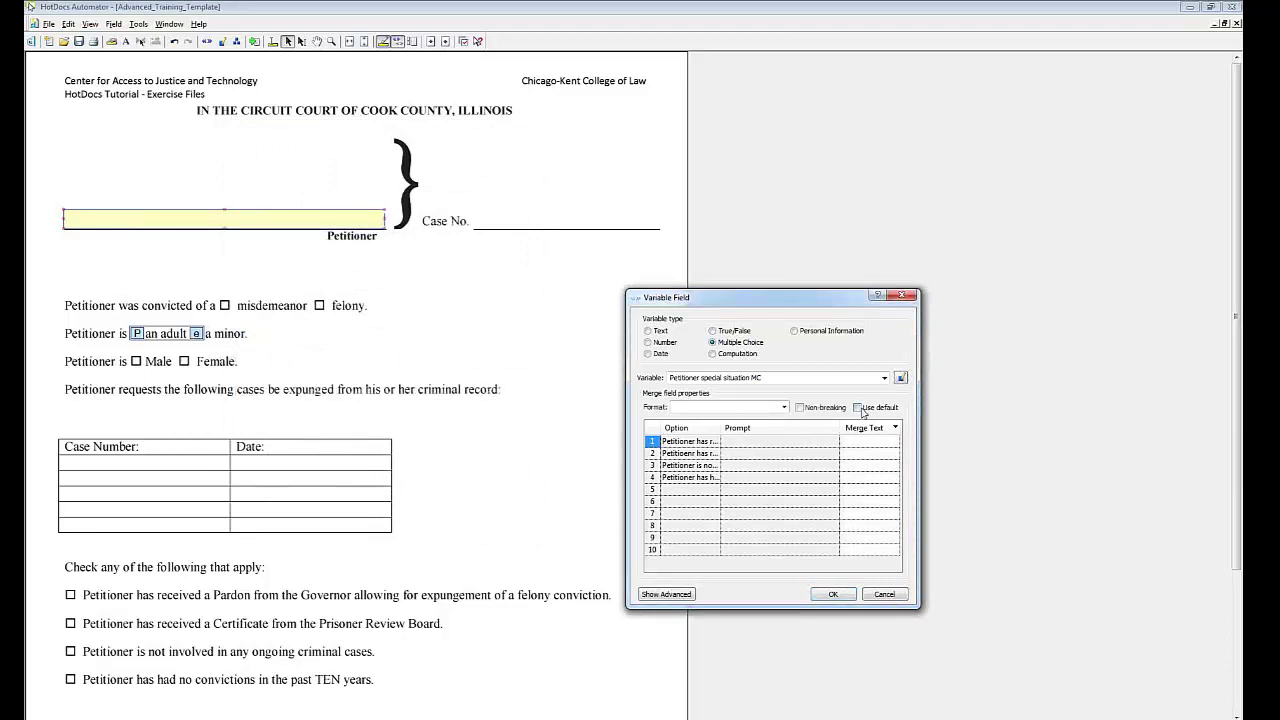
pyautogui.click(857, 442)
pyautogui.press('Return')
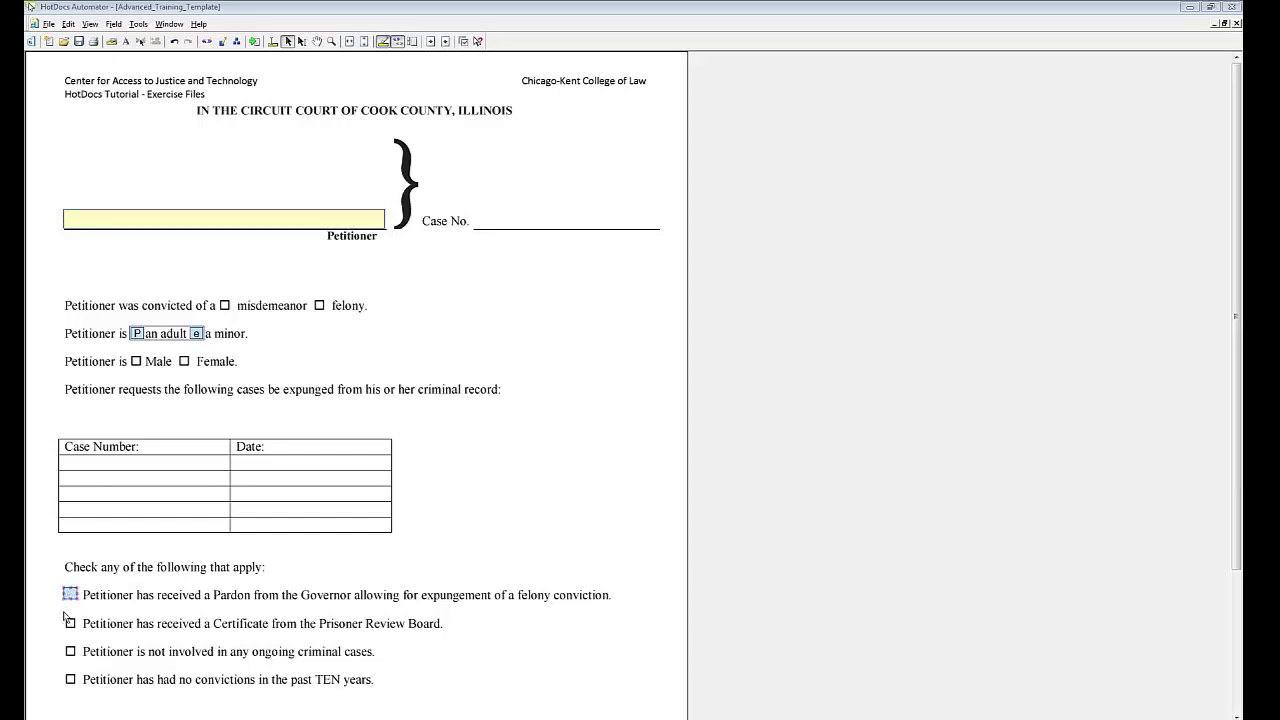
# Create fields over the Certificate, ongoing criminal cases and no convictions boxes, matching the one at the Pardon statement
pyautogui.click(66, 622)
pyautogui.click(66, 650)
pyautogui.click(70, 679)
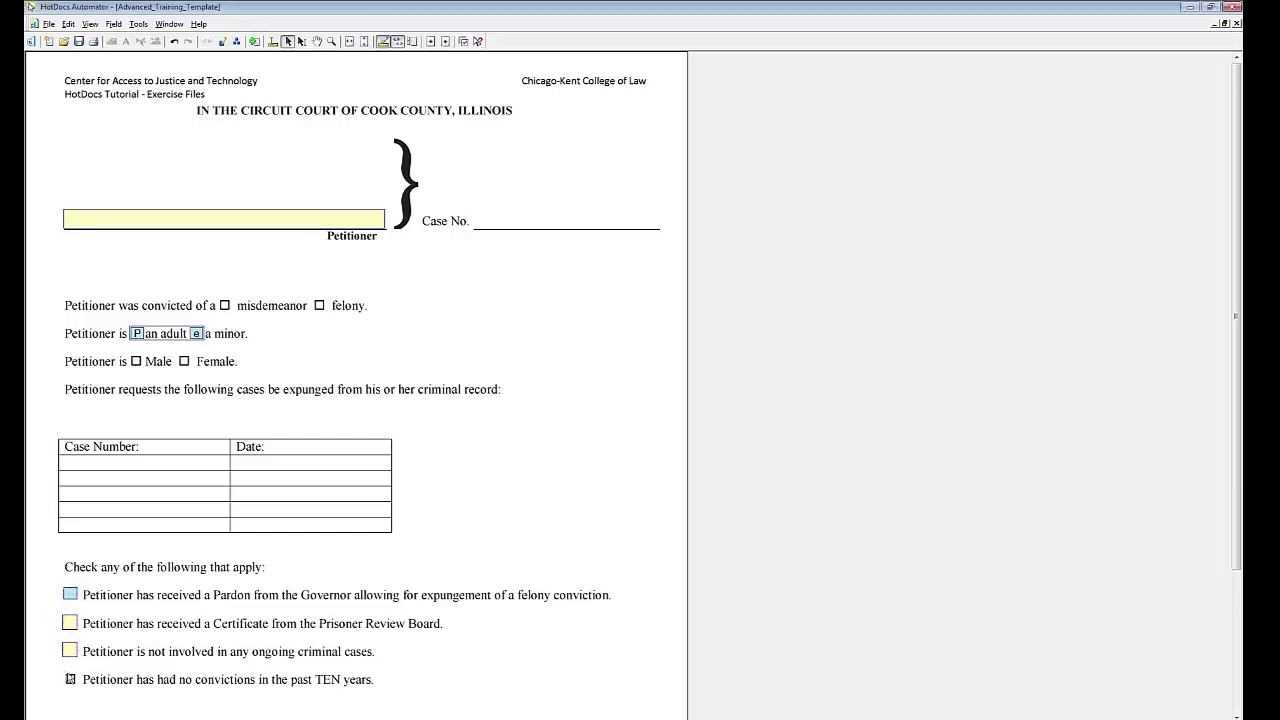
pyautogui.click(71, 679)
# Align the four selected special situation fields, setting horizontal position, width and height to Like First
pyautogui.rightClick(70, 651)
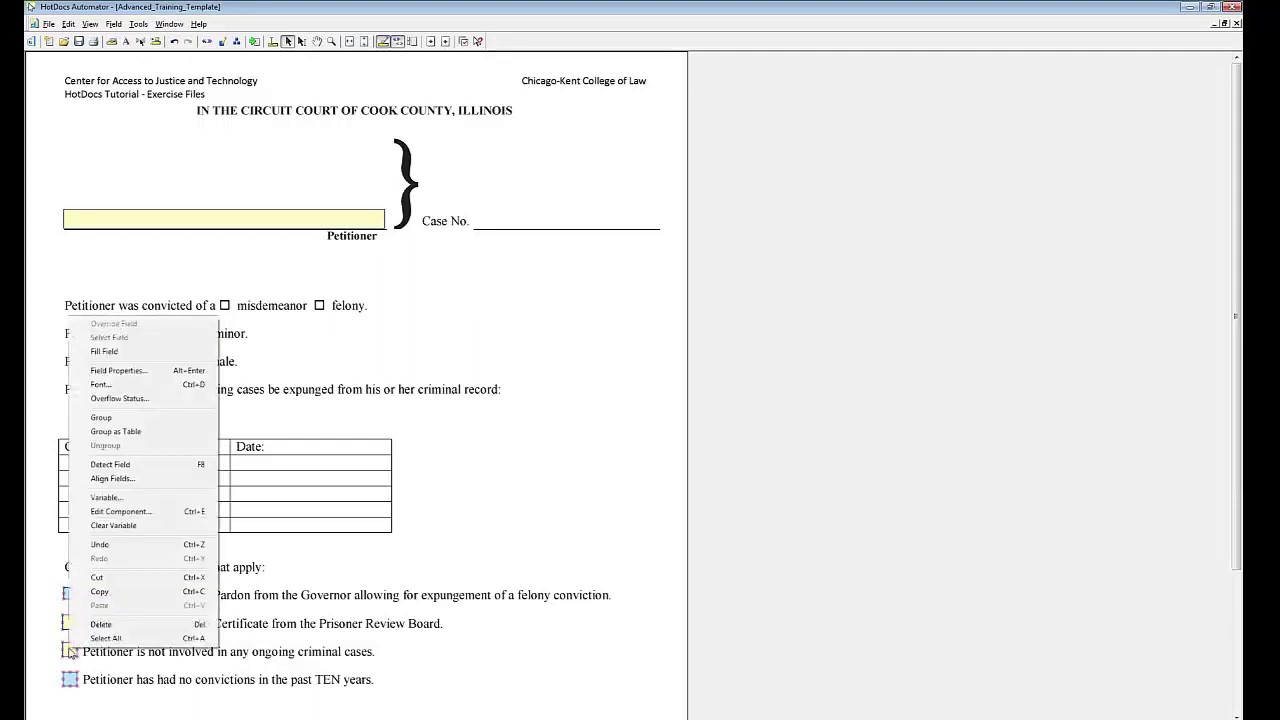
pyautogui.click(149, 481)
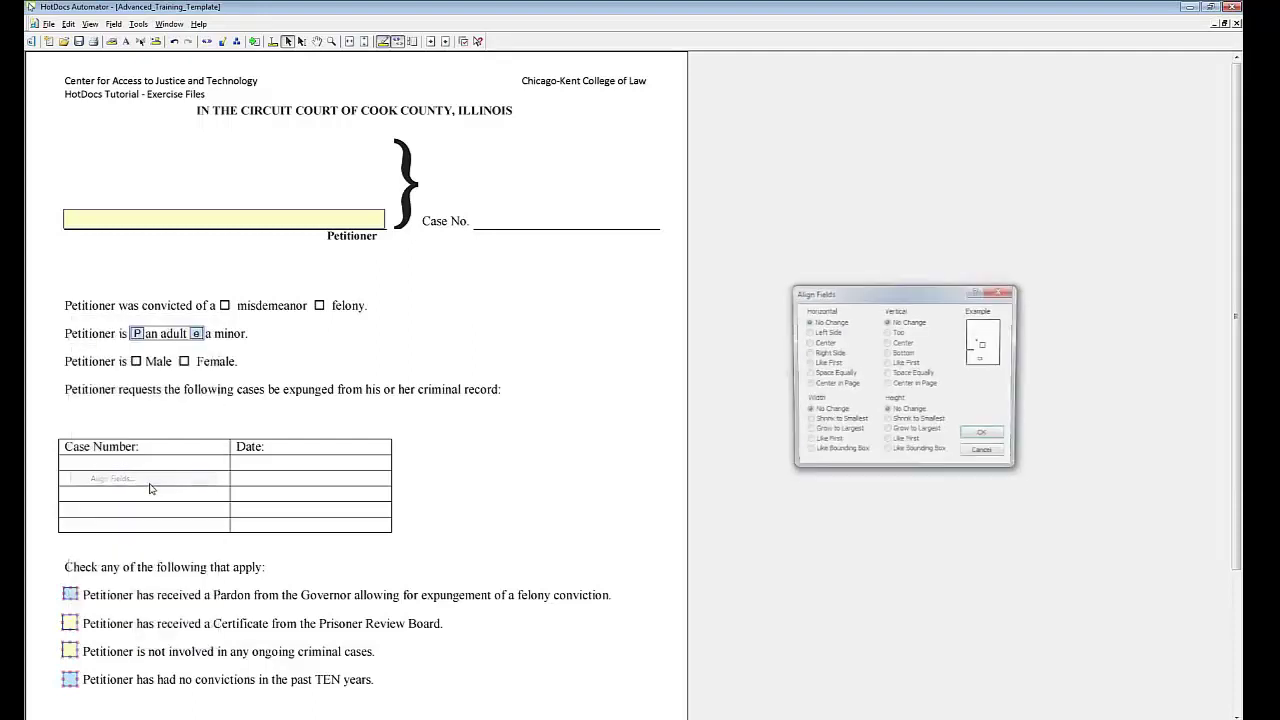
pyautogui.click(821, 364)
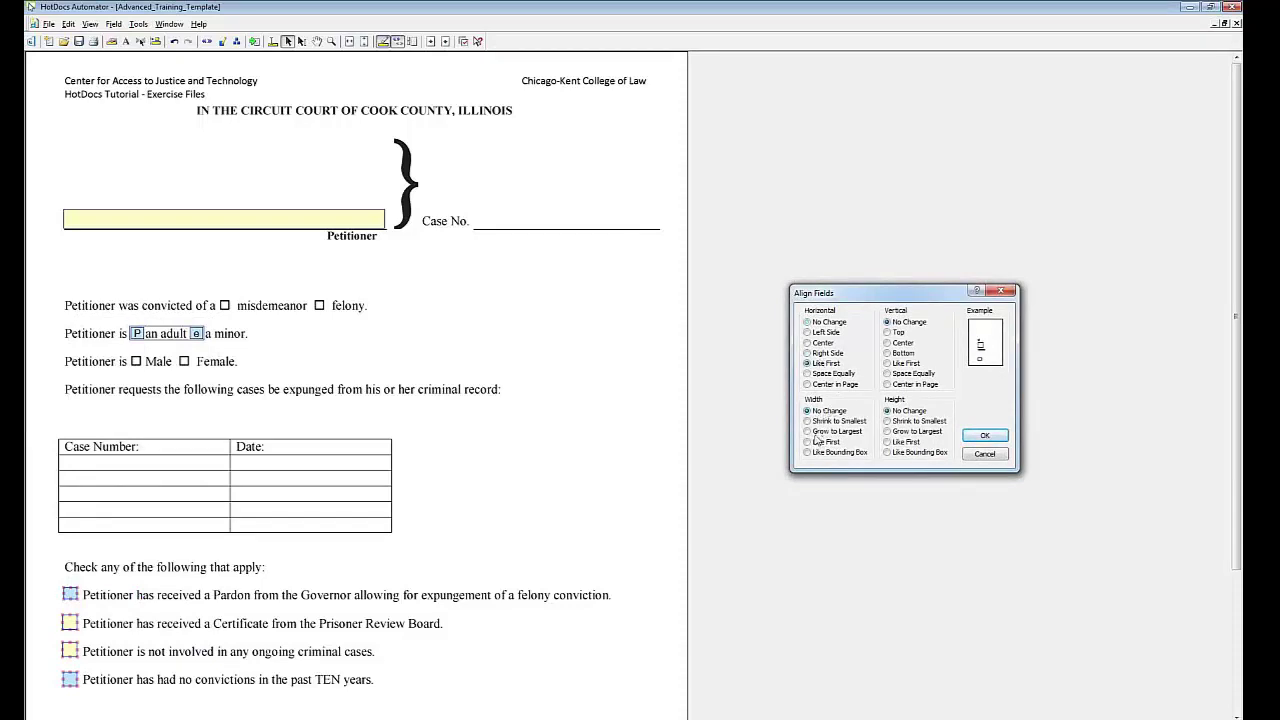
pyautogui.click(818, 443)
pyautogui.click(893, 443)
pyautogui.click(992, 442)
# Group the four aligned fields and assign the multiple choice variable Petitioner special situation MC to the group
pyautogui.rightClick(69, 594)
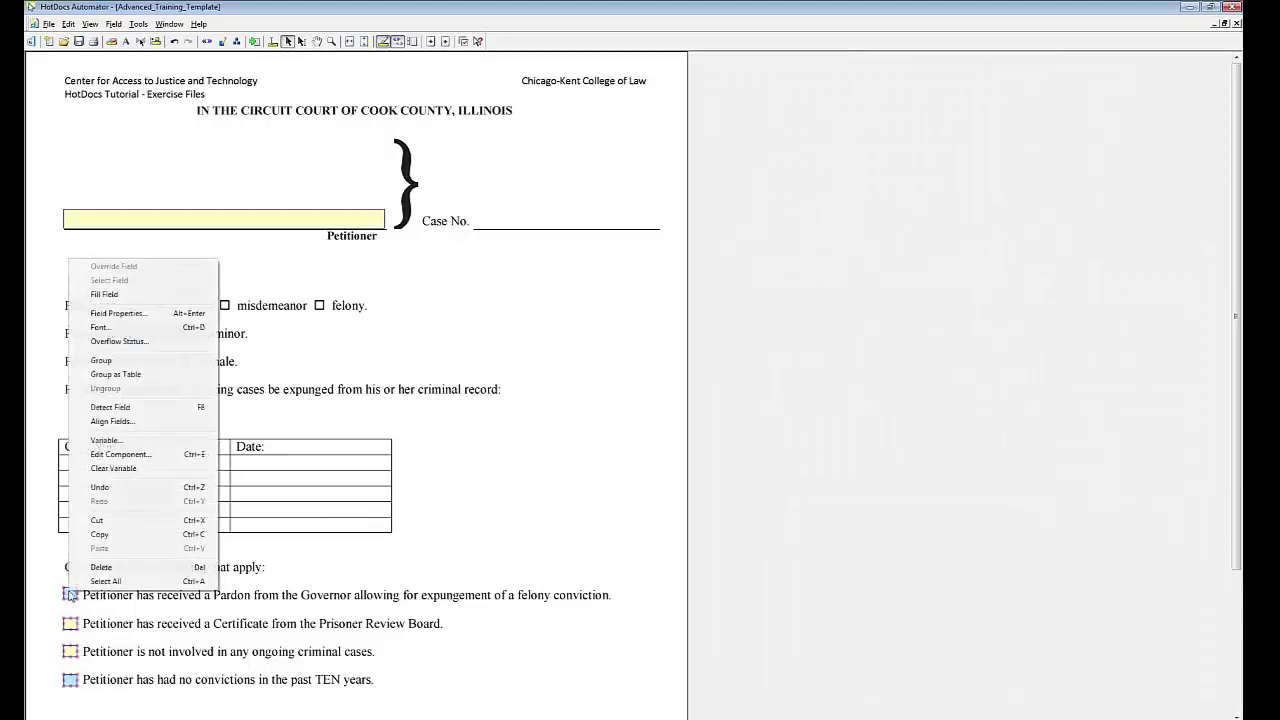
pyautogui.click(118, 361)
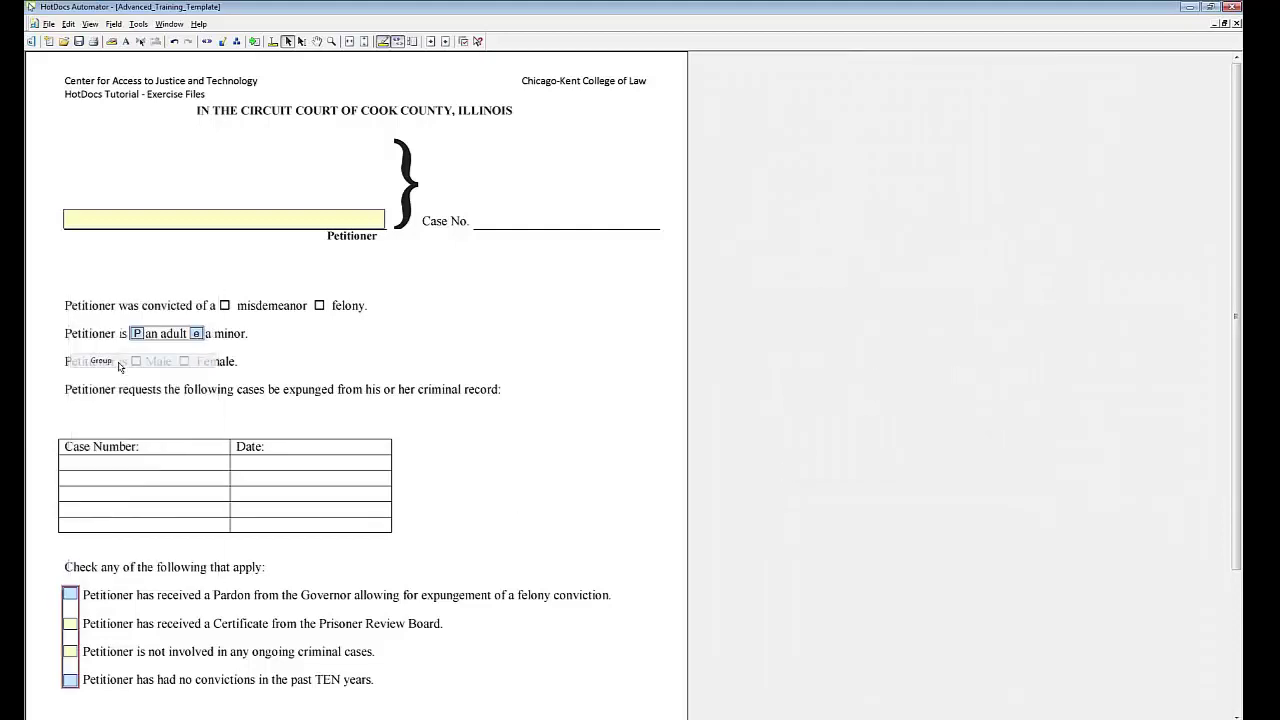
pyautogui.doubleClick(70, 596)
pyautogui.click(629, 409)
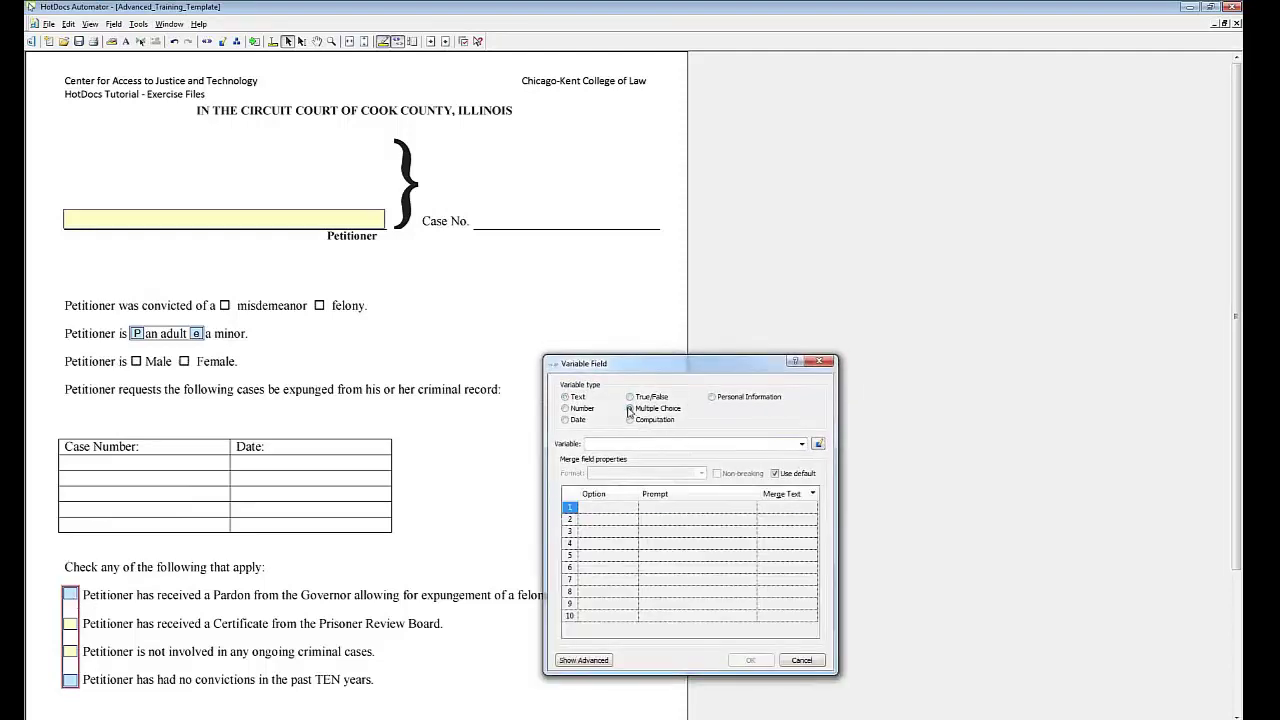
pyautogui.click(802, 444)
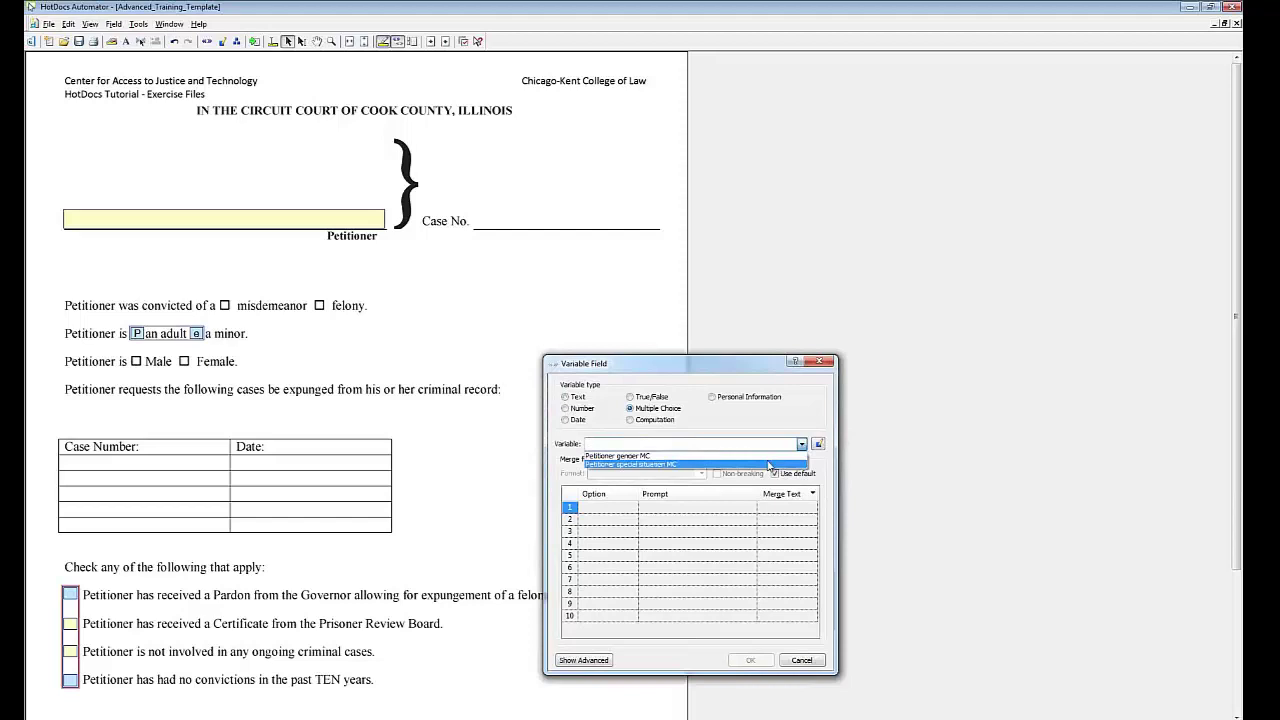
pyautogui.click(769, 465)
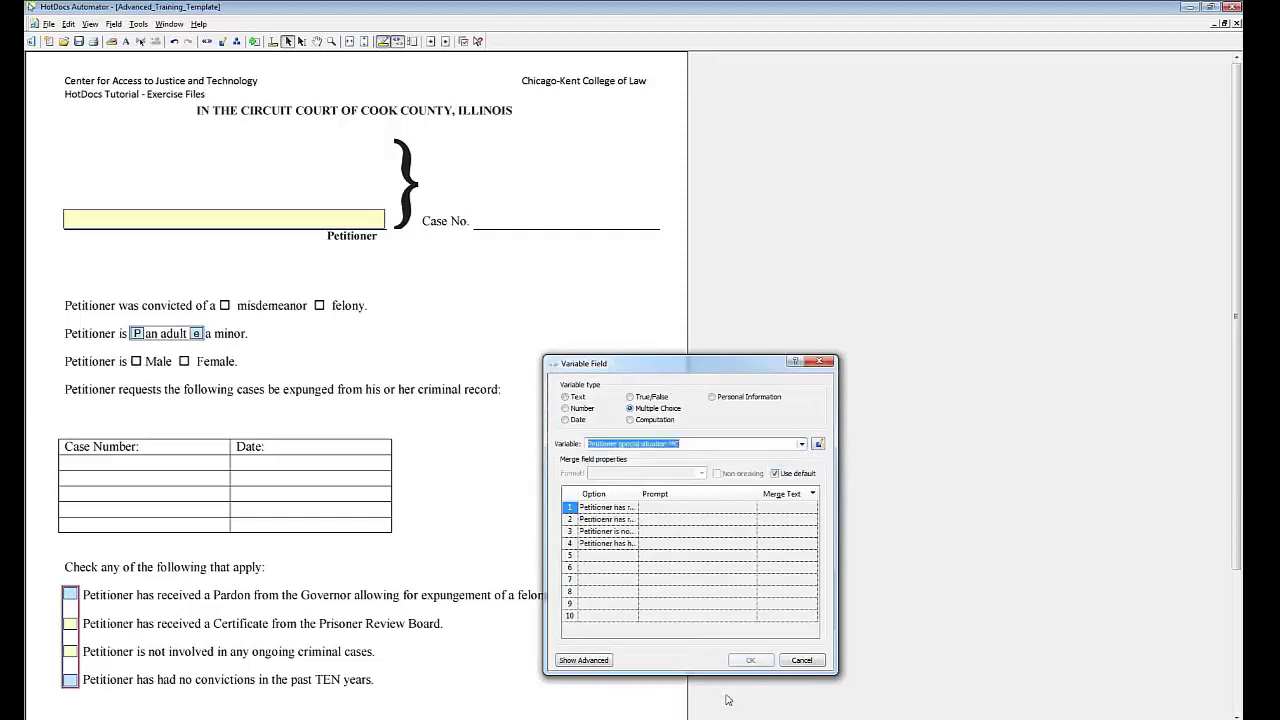
pyautogui.click(750, 660)
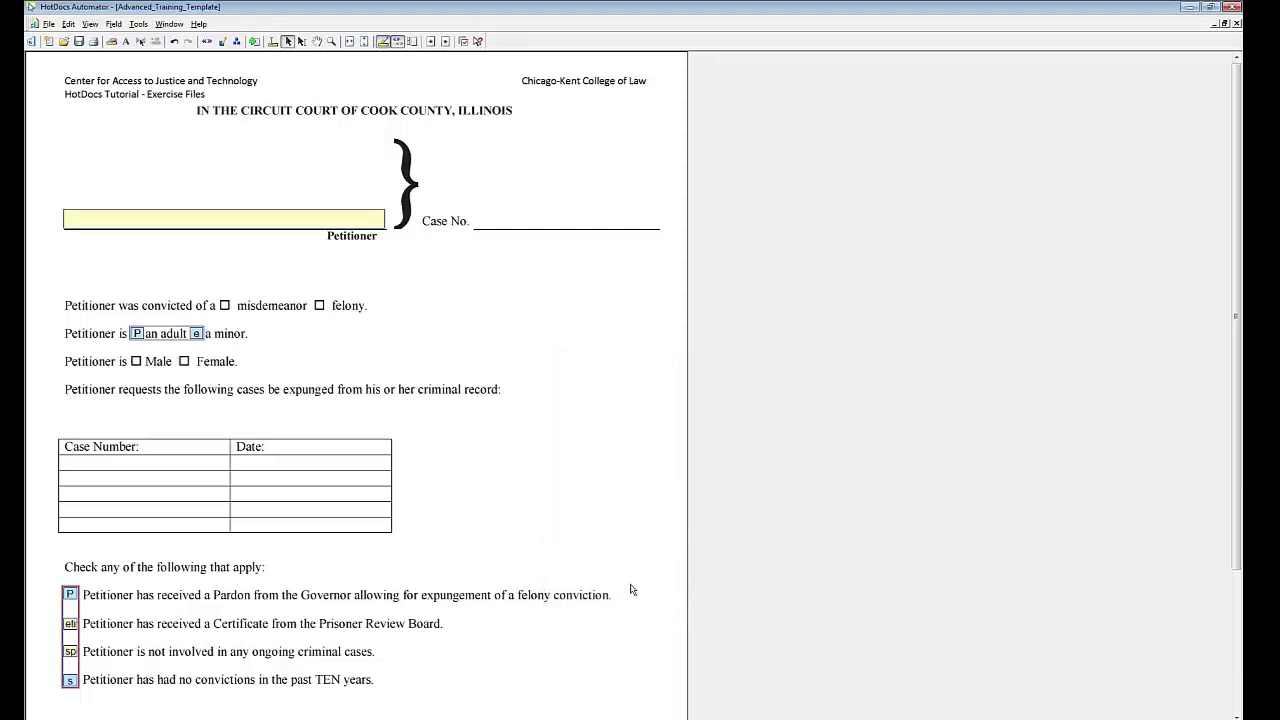
# Set the grouped fields' field type to Check box with X as the check-box character for testing
pyautogui.rightClick(68, 613)
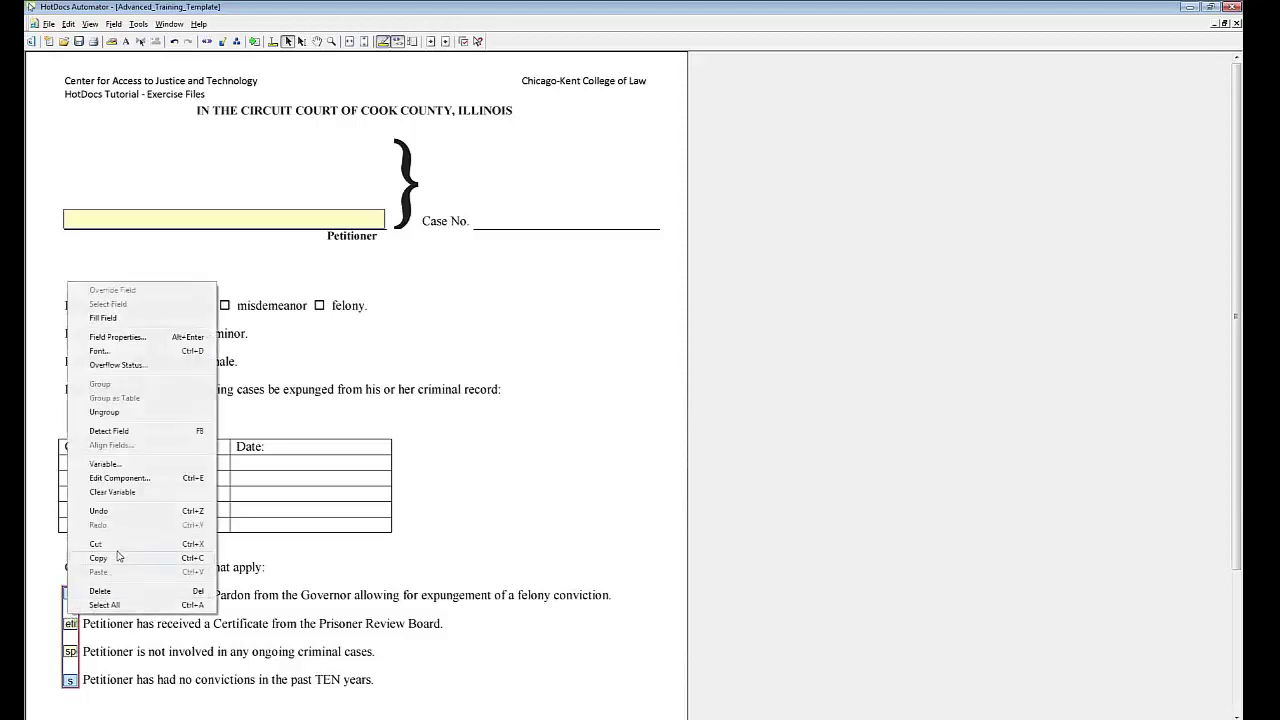
pyautogui.click(118, 338)
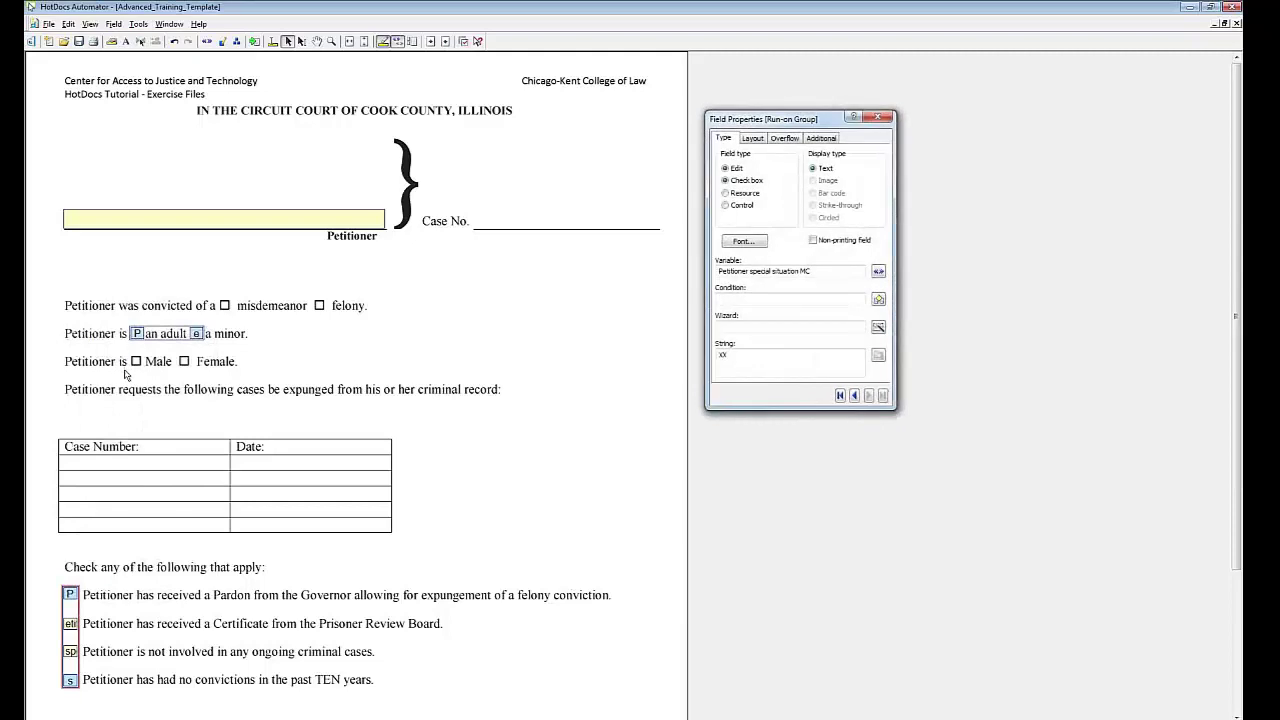
pyautogui.click(726, 180)
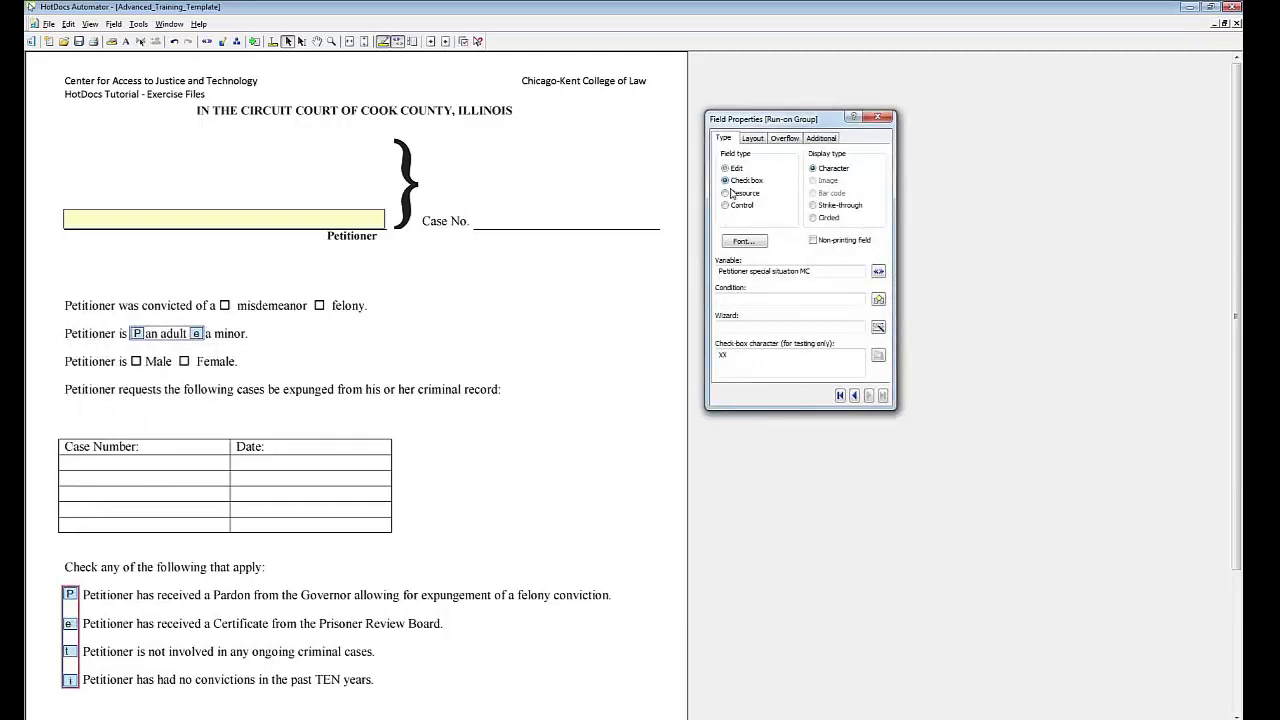
pyautogui.click(751, 365)
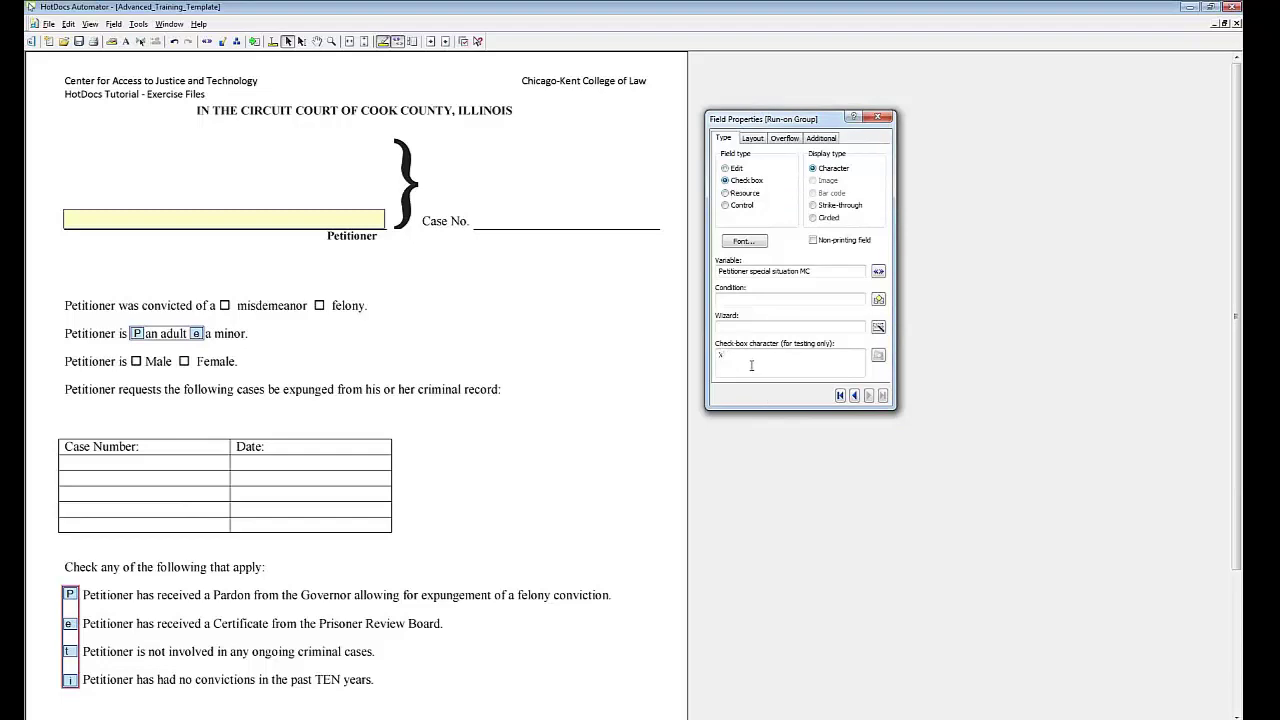
# Test the template with the Governor's pardon option, inspect the marked boxes in the form document, and close without saving the answers
pyautogui.click(255, 42)
pyautogui.click(255, 42)
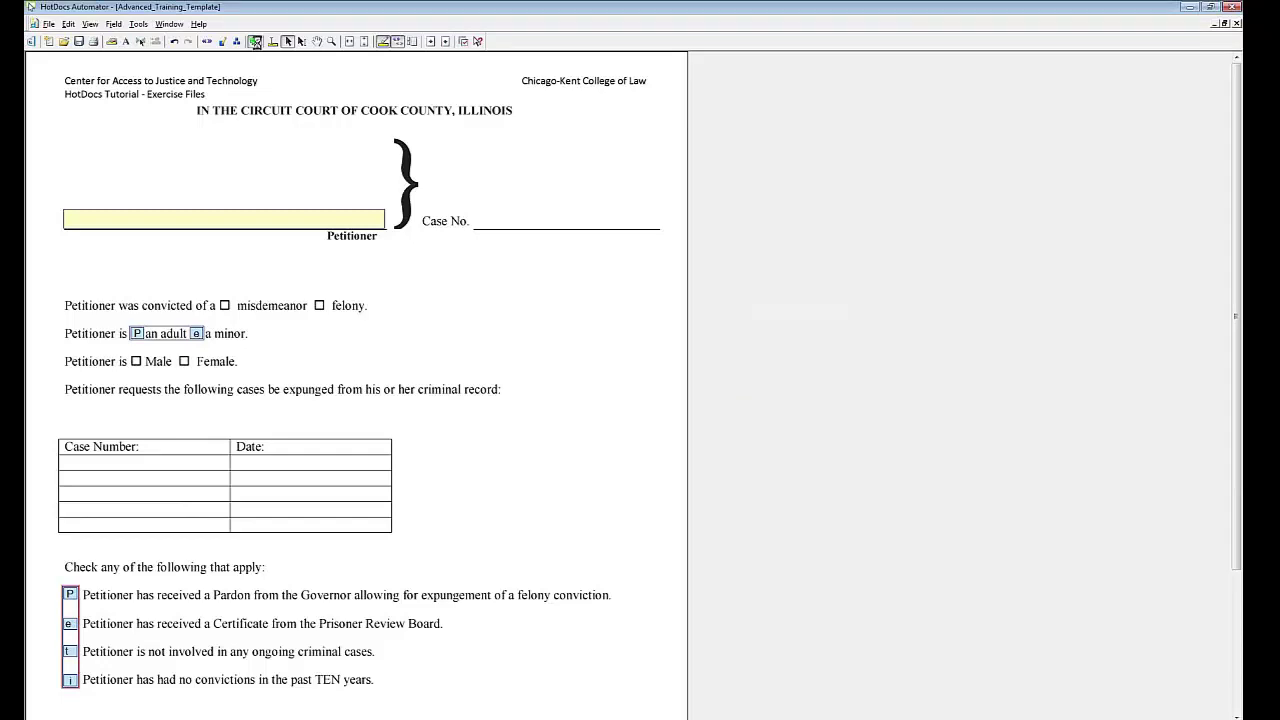
pyautogui.click(289, 126)
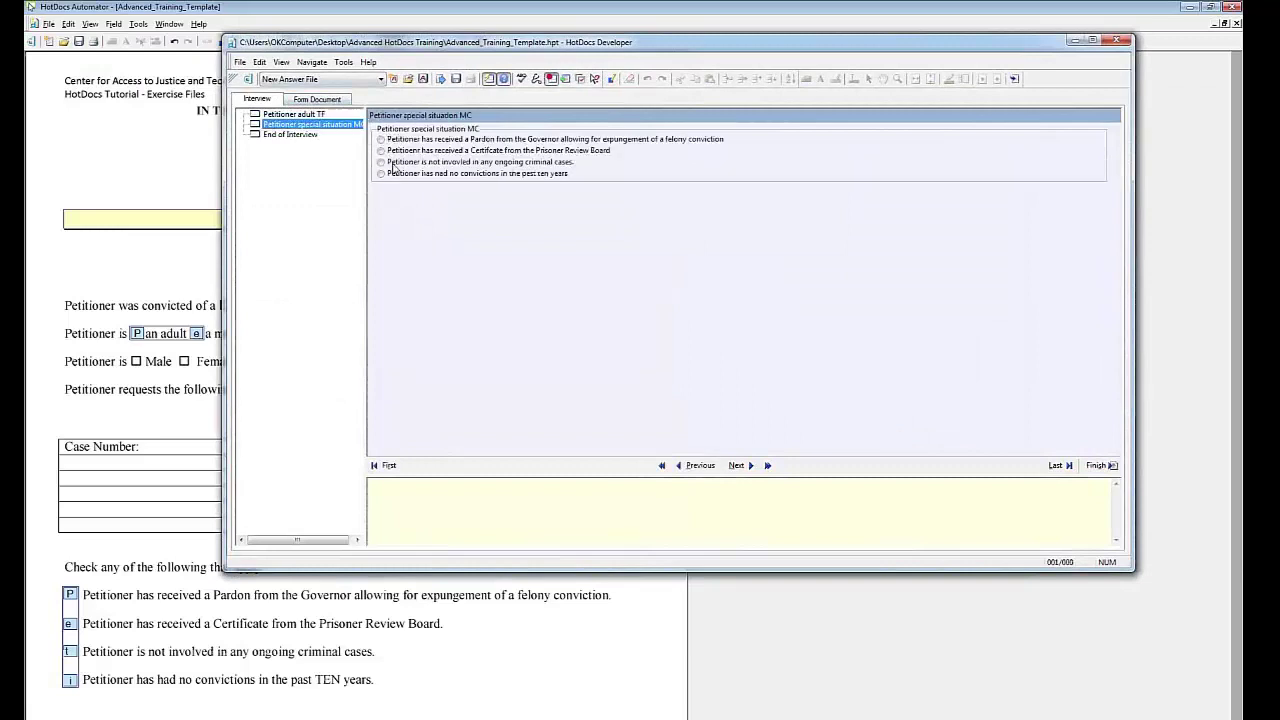
pyautogui.click(317, 100)
pyautogui.scroll(-3, 360, 369)
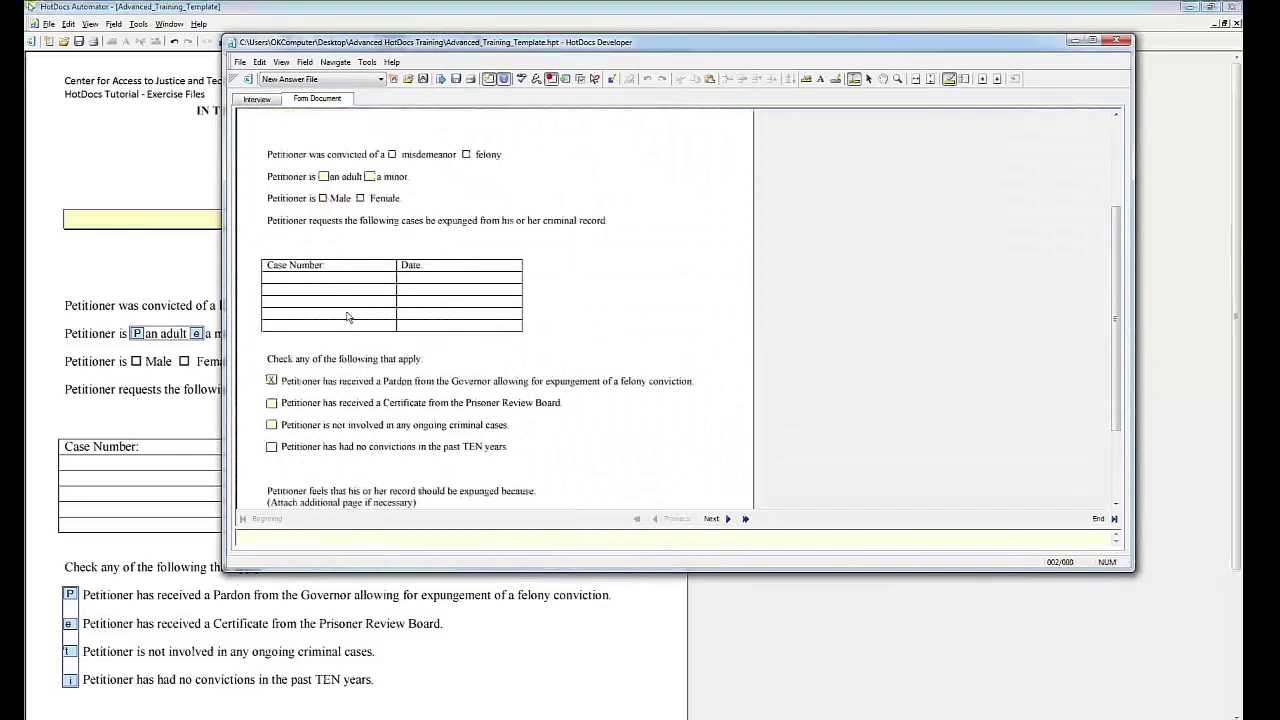
pyautogui.scroll(3, 348, 317)
pyautogui.click(257, 99)
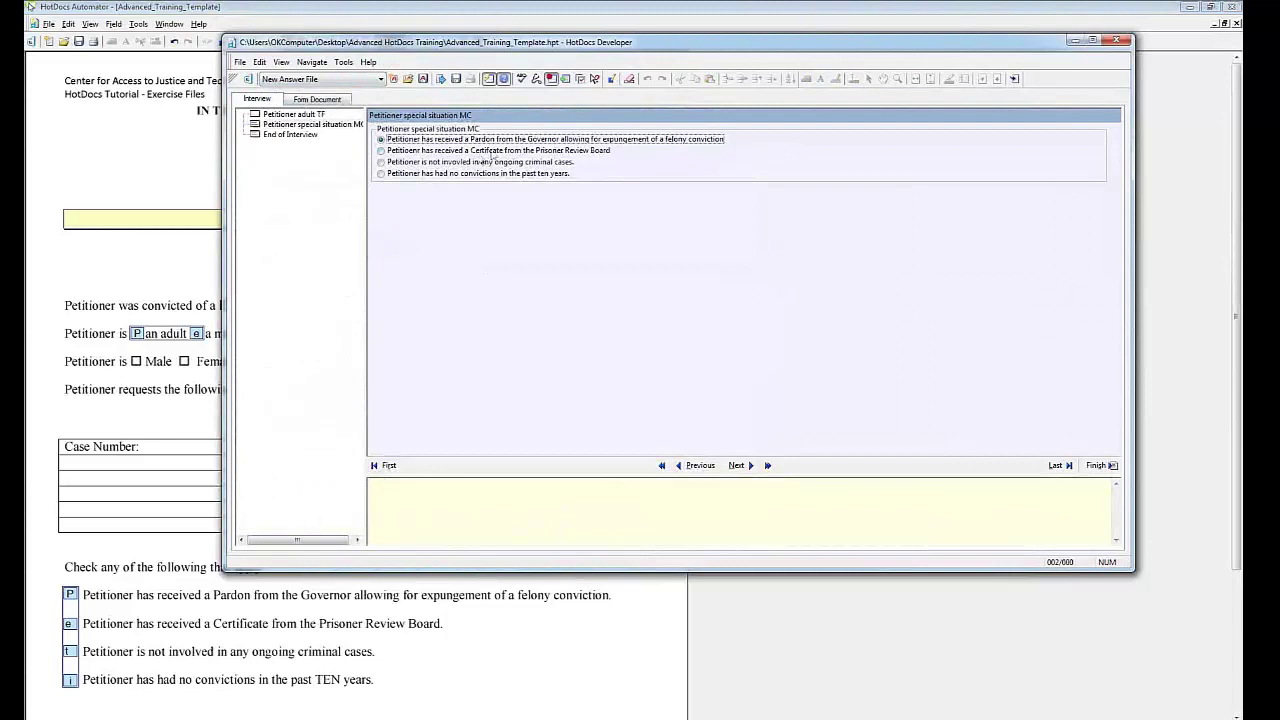
pyautogui.click(1117, 40)
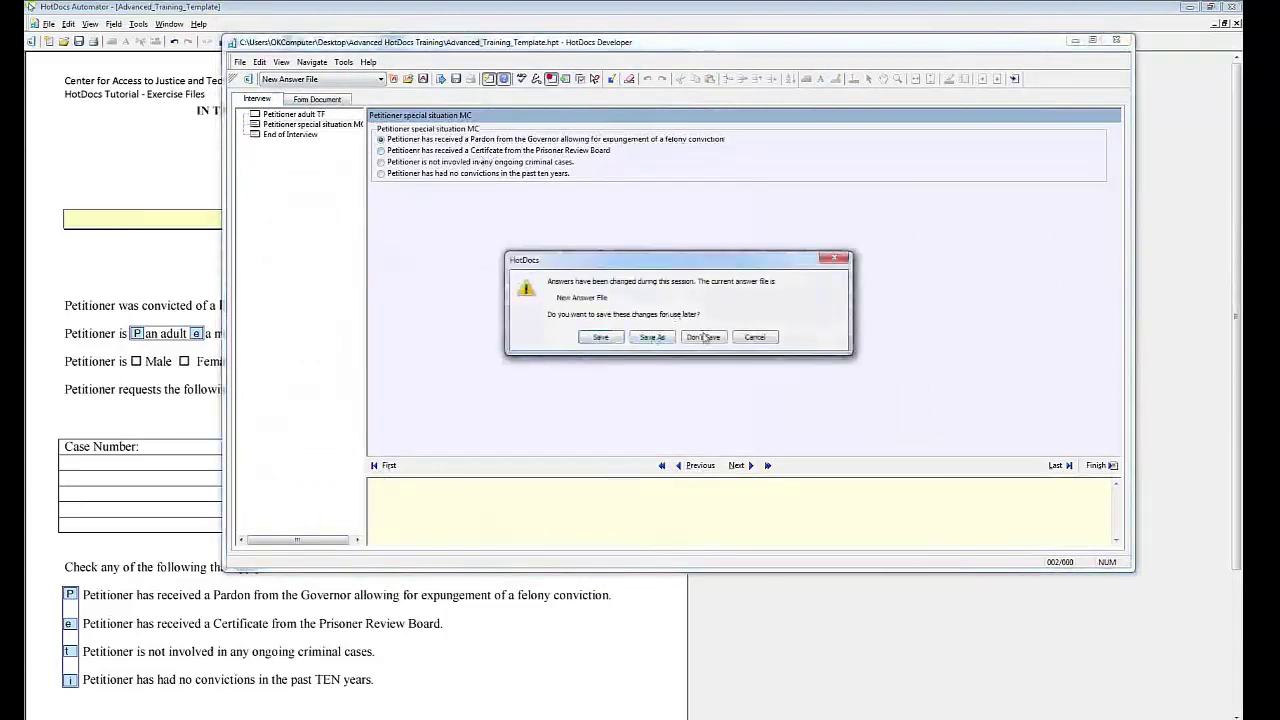
pyautogui.click(703, 337)
# Edit the grouped fields' special situation variable and set its selection mode to All That Apply
pyautogui.rightClick(76, 608)
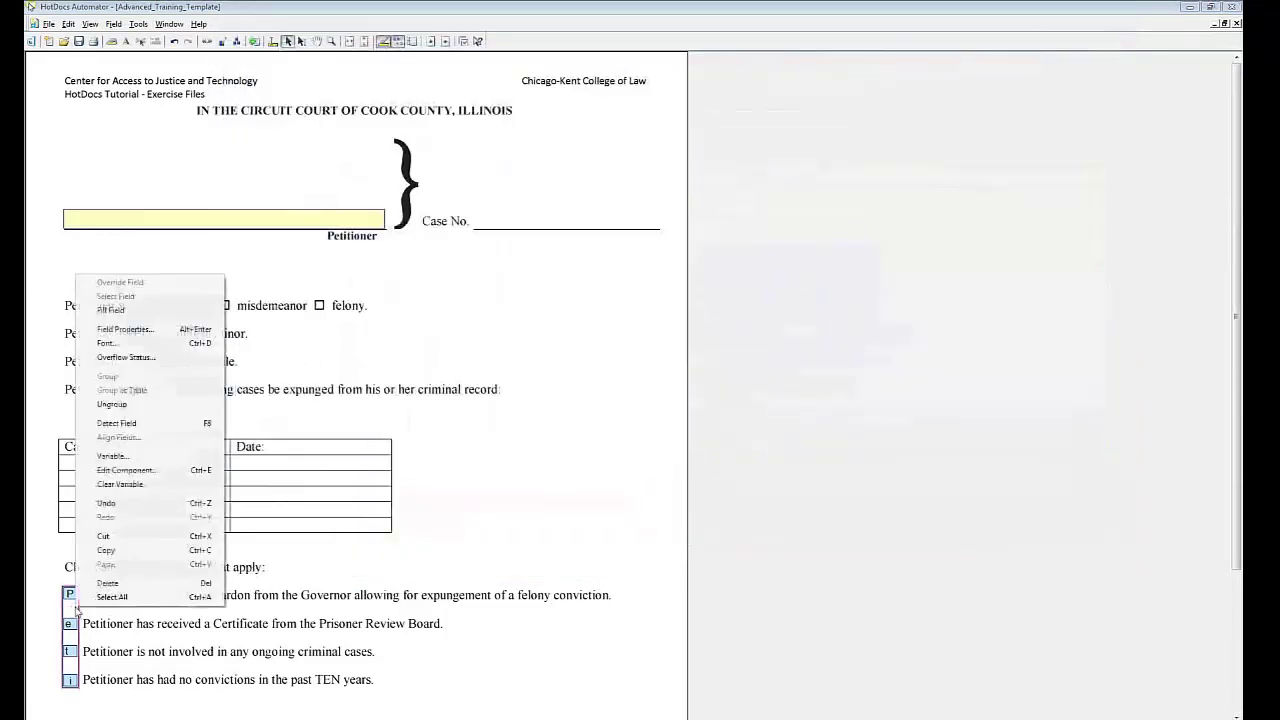
pyautogui.click(125, 470)
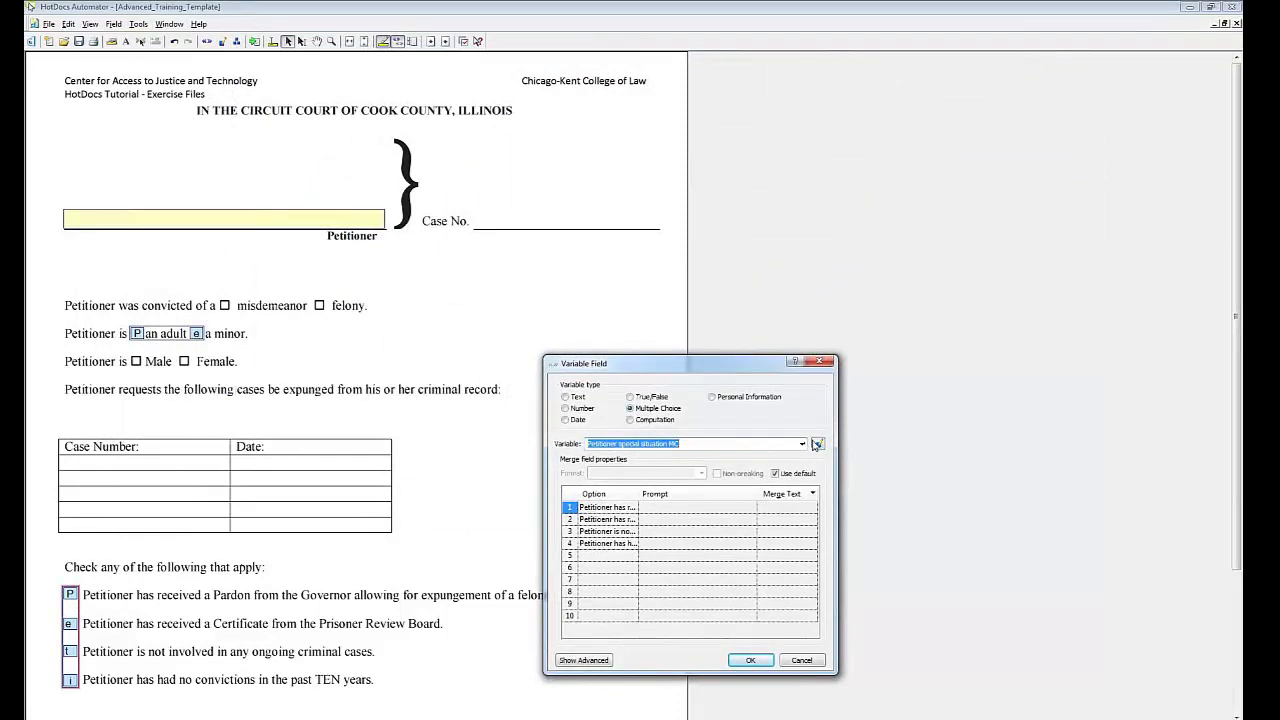
pyautogui.click(817, 444)
pyautogui.click(287, 476)
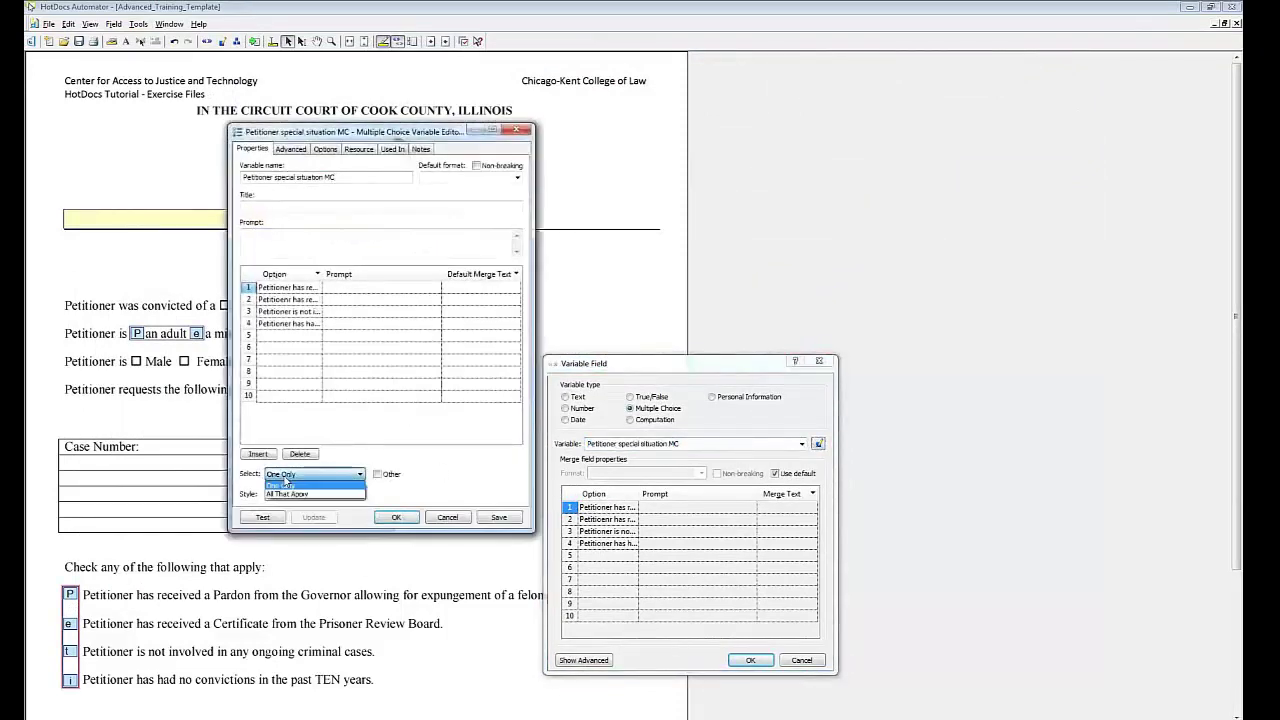
pyautogui.click(286, 494)
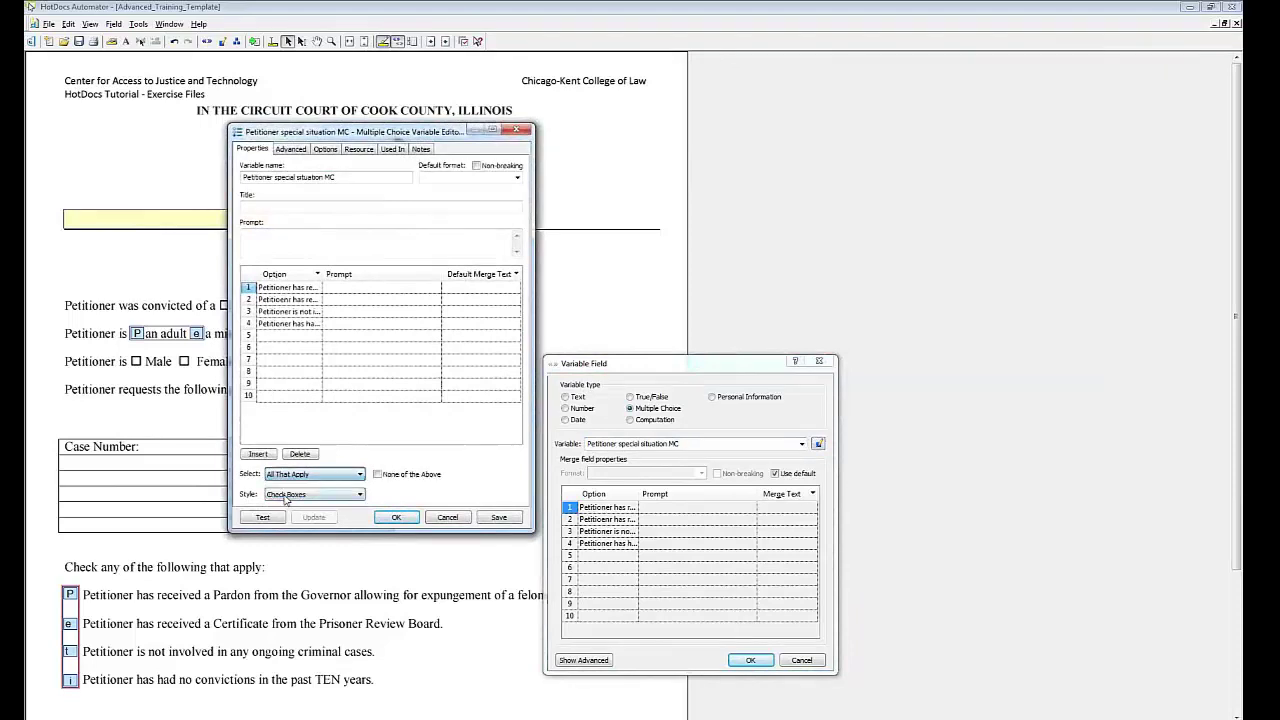